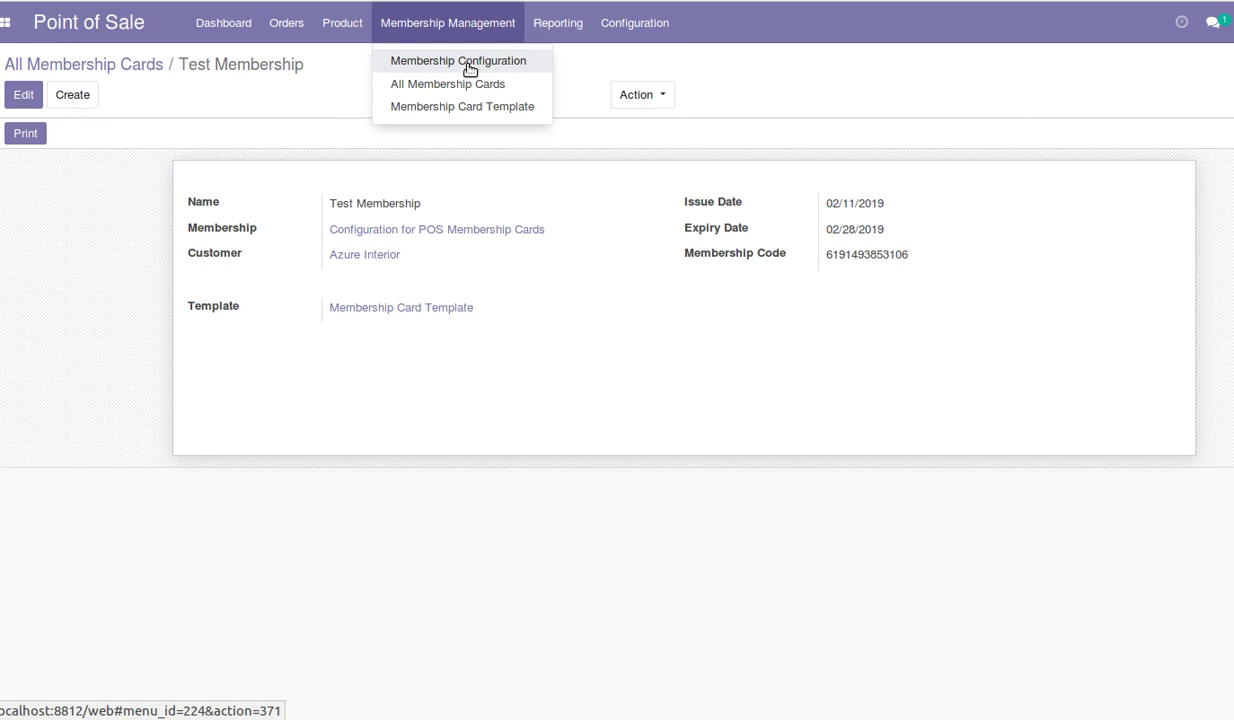
Open the Configuration for POS Membership Cards record for editing and view its available pricelists.
{"action": "left_click", "coordinate": [466, 62]}
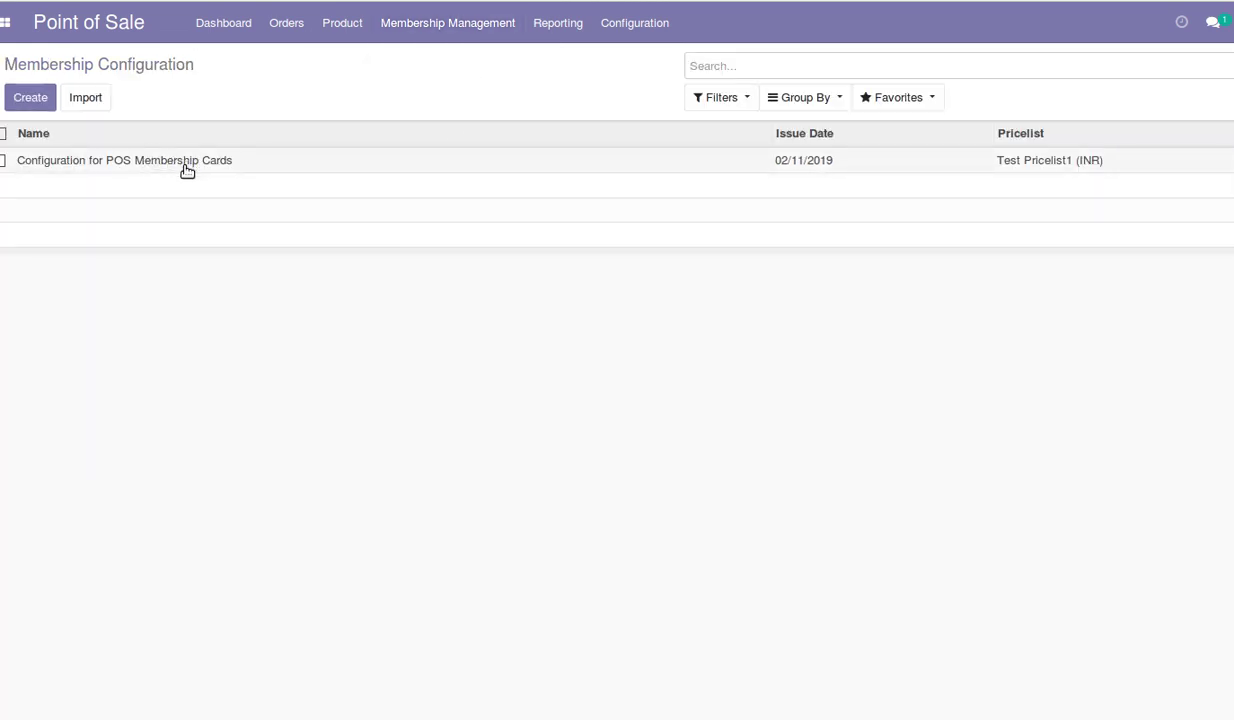
{"action": "left_click", "coordinate": [187, 171]}
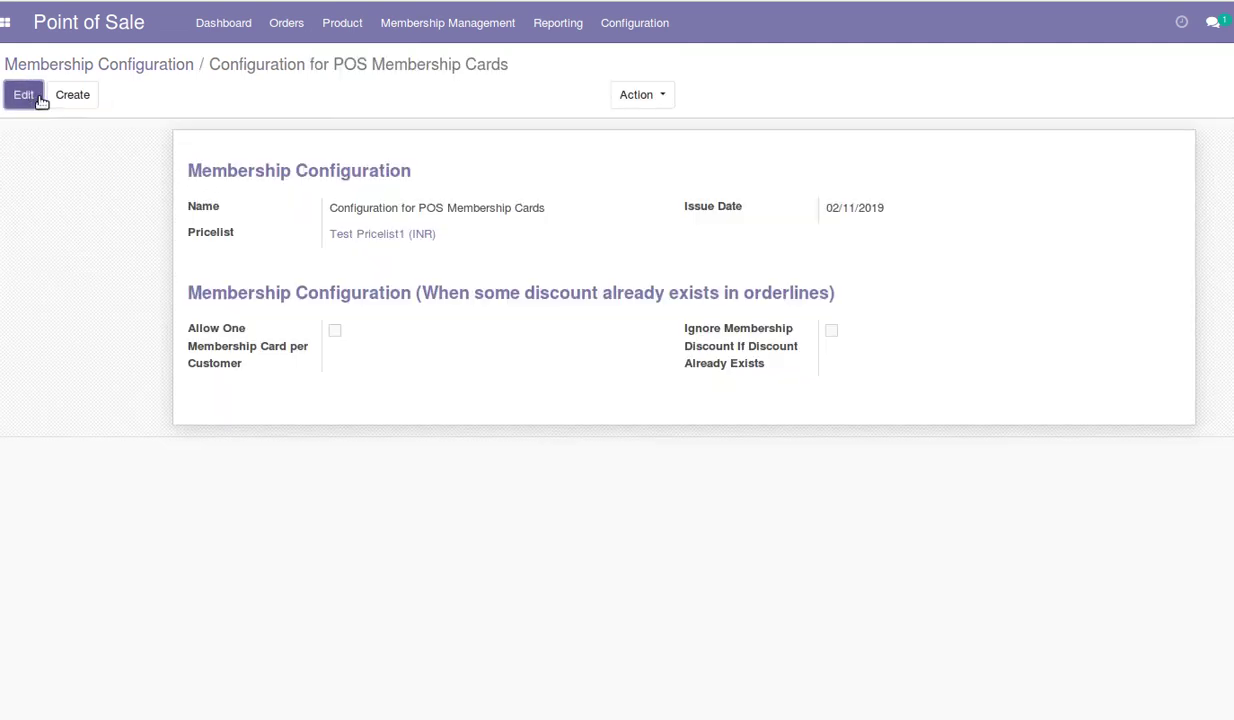
{"action": "left_click", "coordinate": [40, 101]}
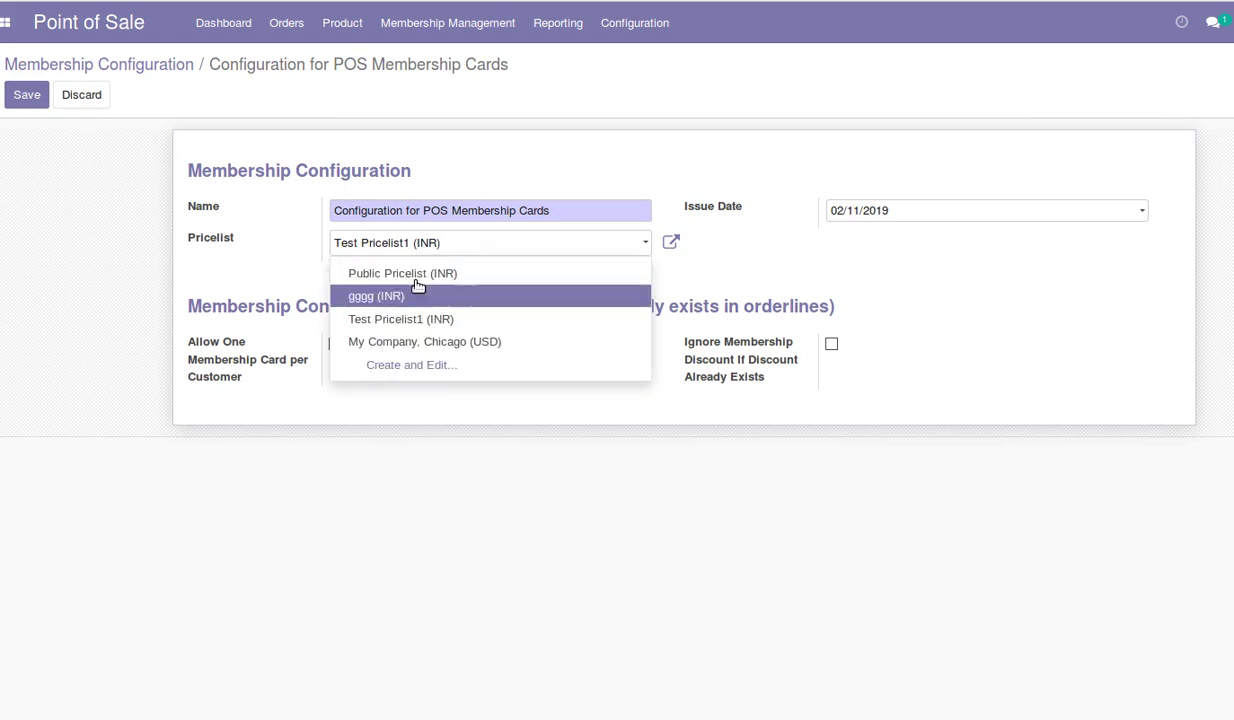
{"action": "left_click", "coordinate": [305, 243]}
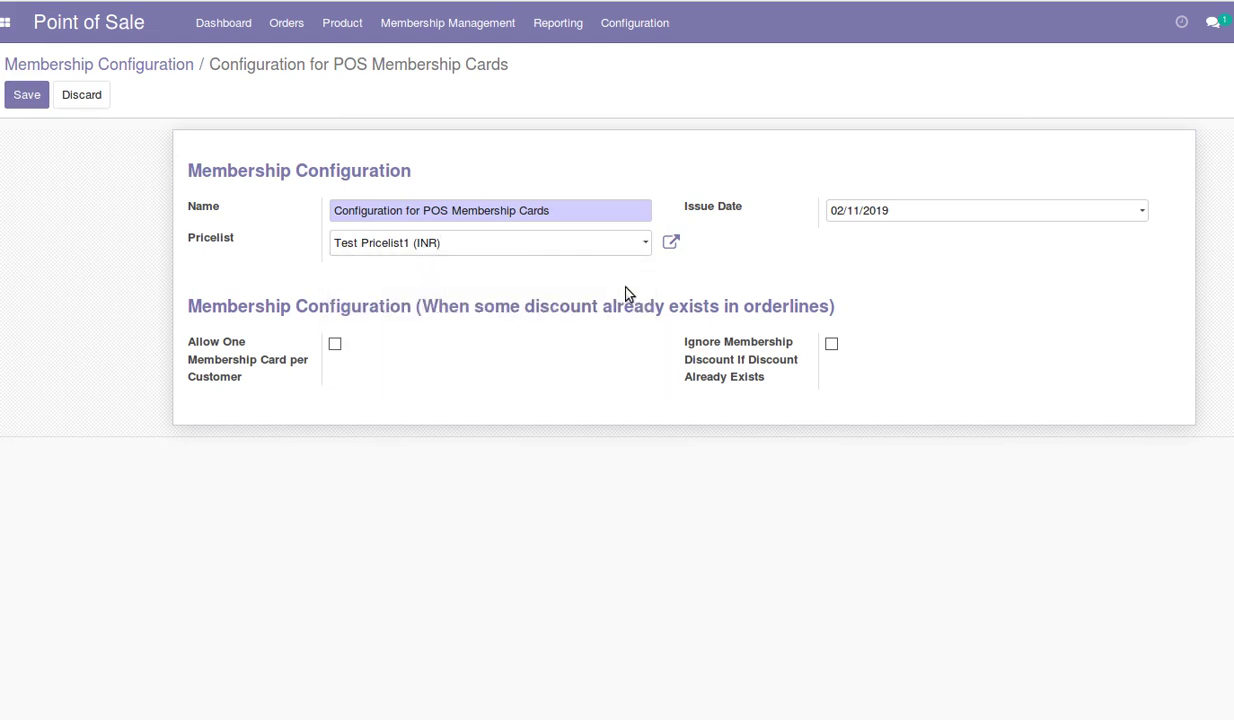
Examine the price discount in the All Products rule of Test Pricelist1, and save the rule and the pricelist.
{"action": "left_click", "coordinate": [672, 244]}
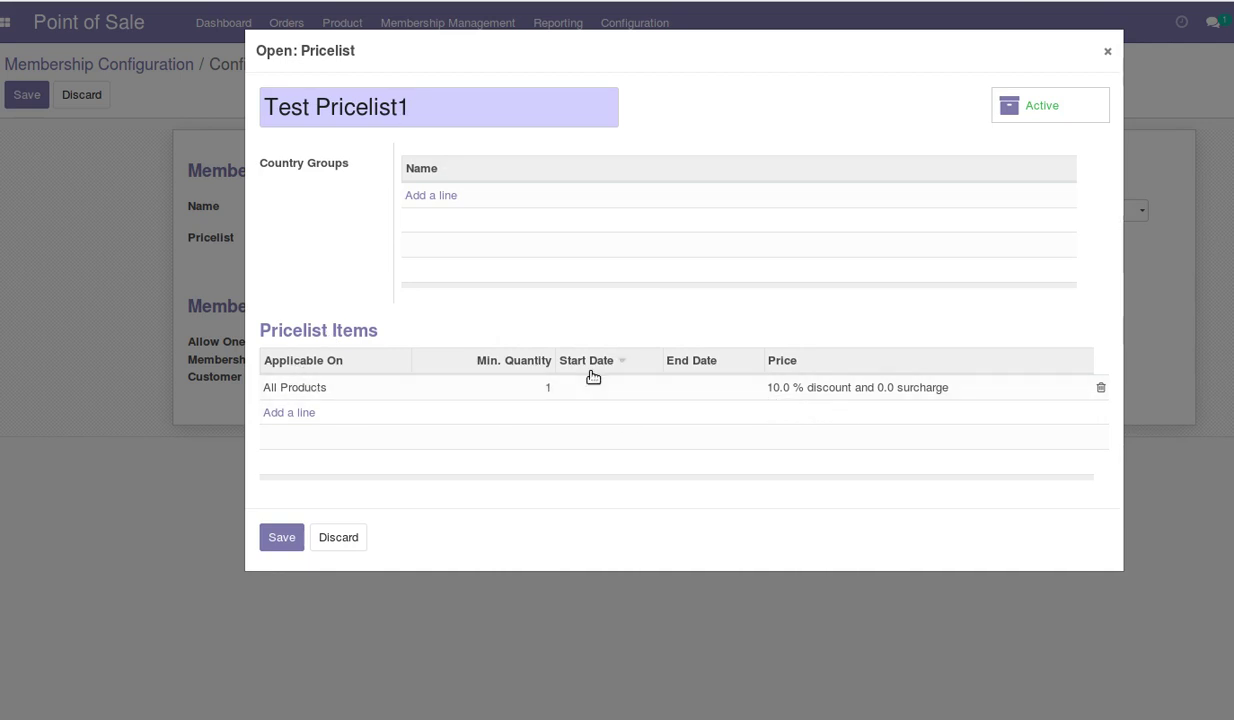
{"action": "left_click", "coordinate": [546, 395]}
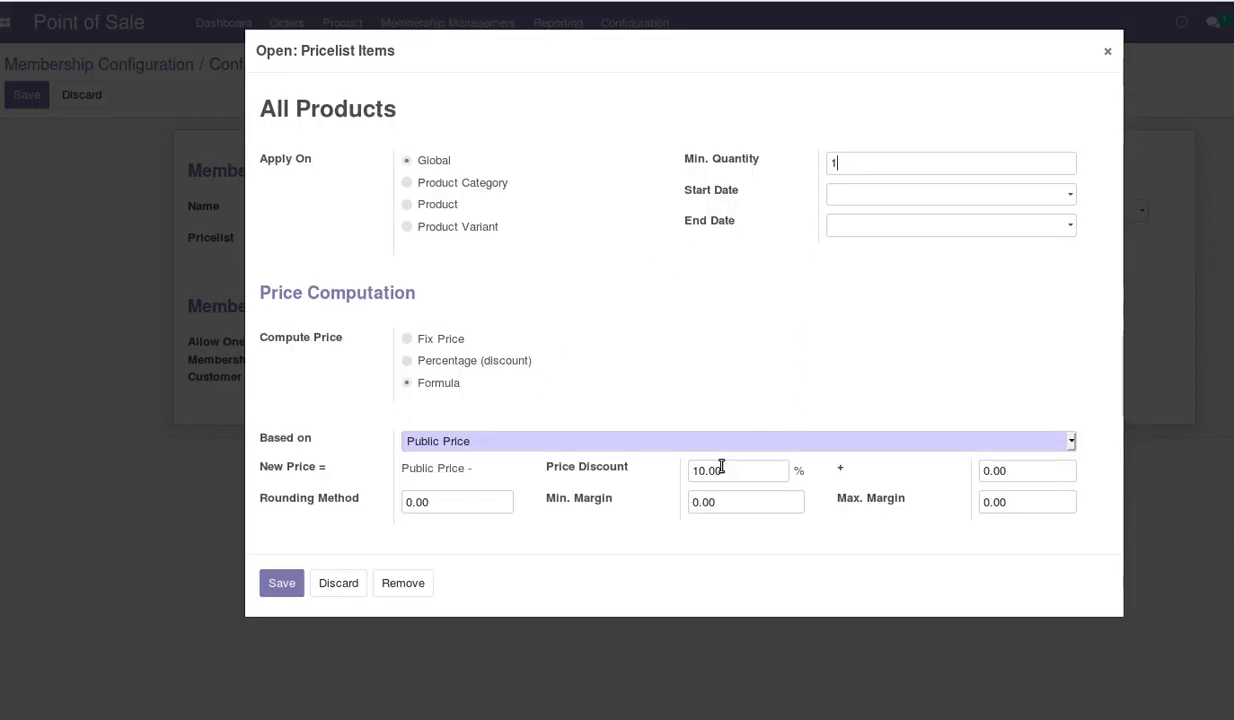
{"action": "left_click_drag", "start_coordinate": [721, 469], "coordinate": [692, 469]}
{"action": "left_click", "coordinate": [285, 589]}
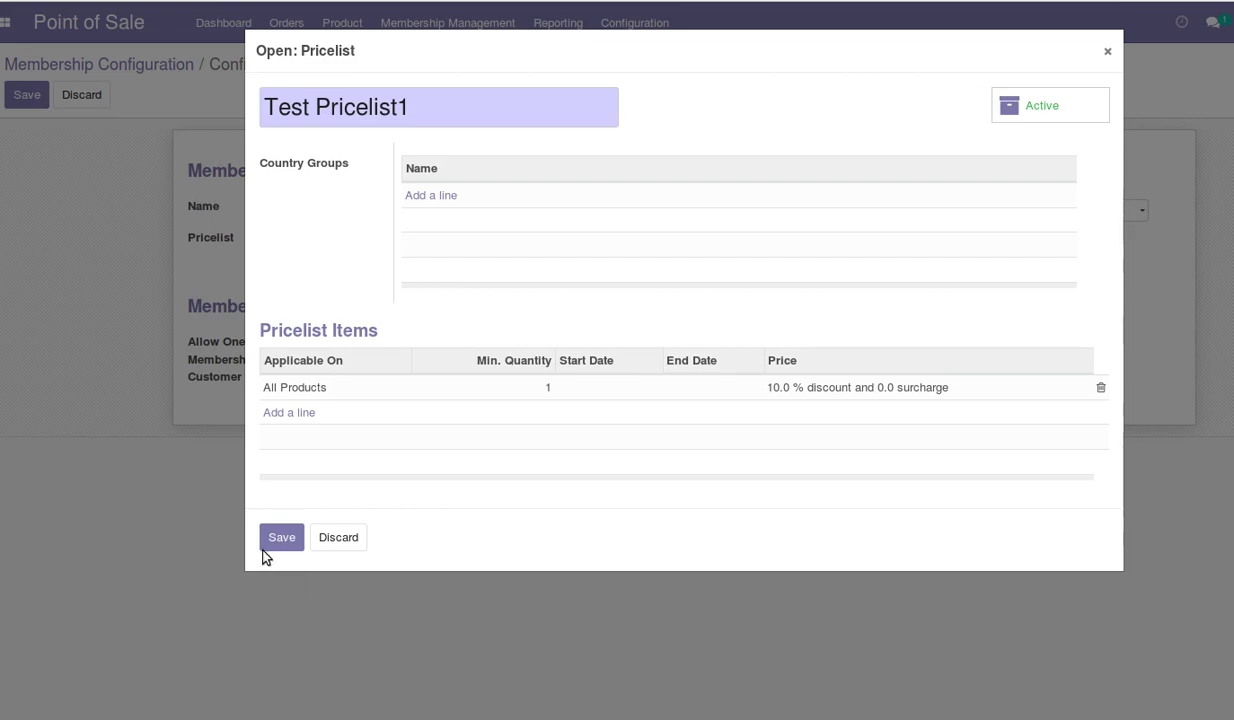
{"action": "left_click", "coordinate": [281, 538]}
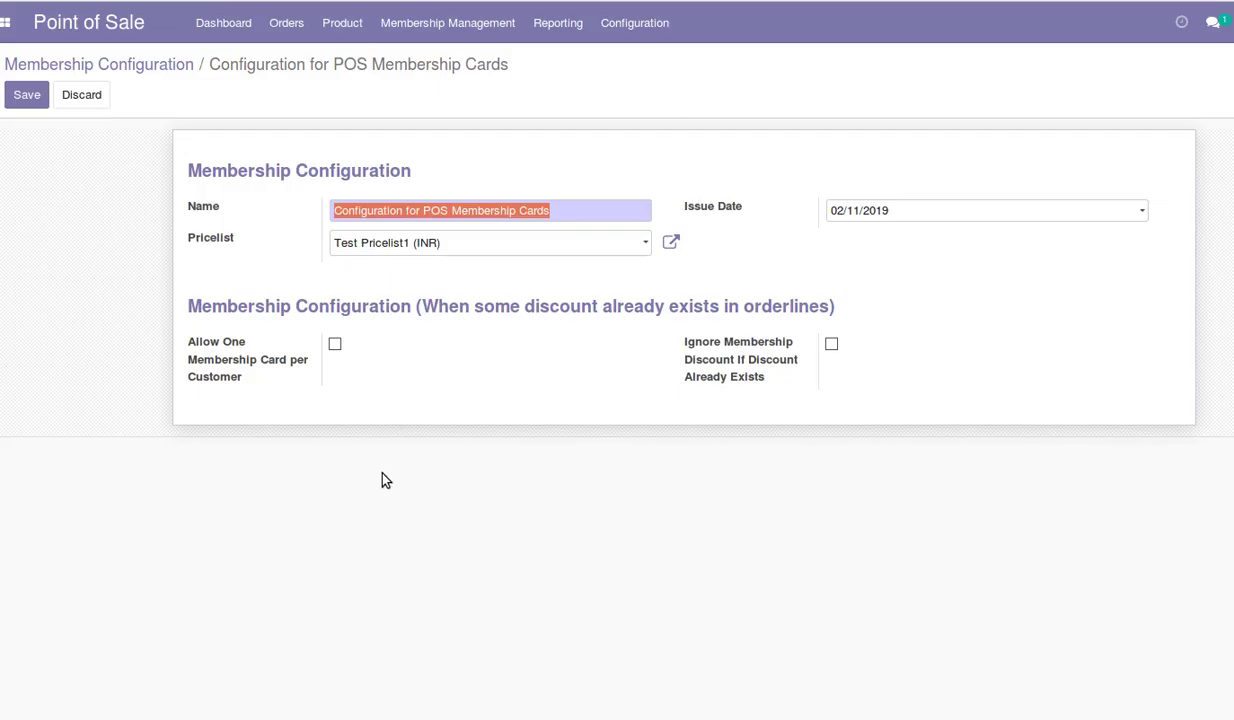
{"action": "left_click", "coordinate": [407, 392]}
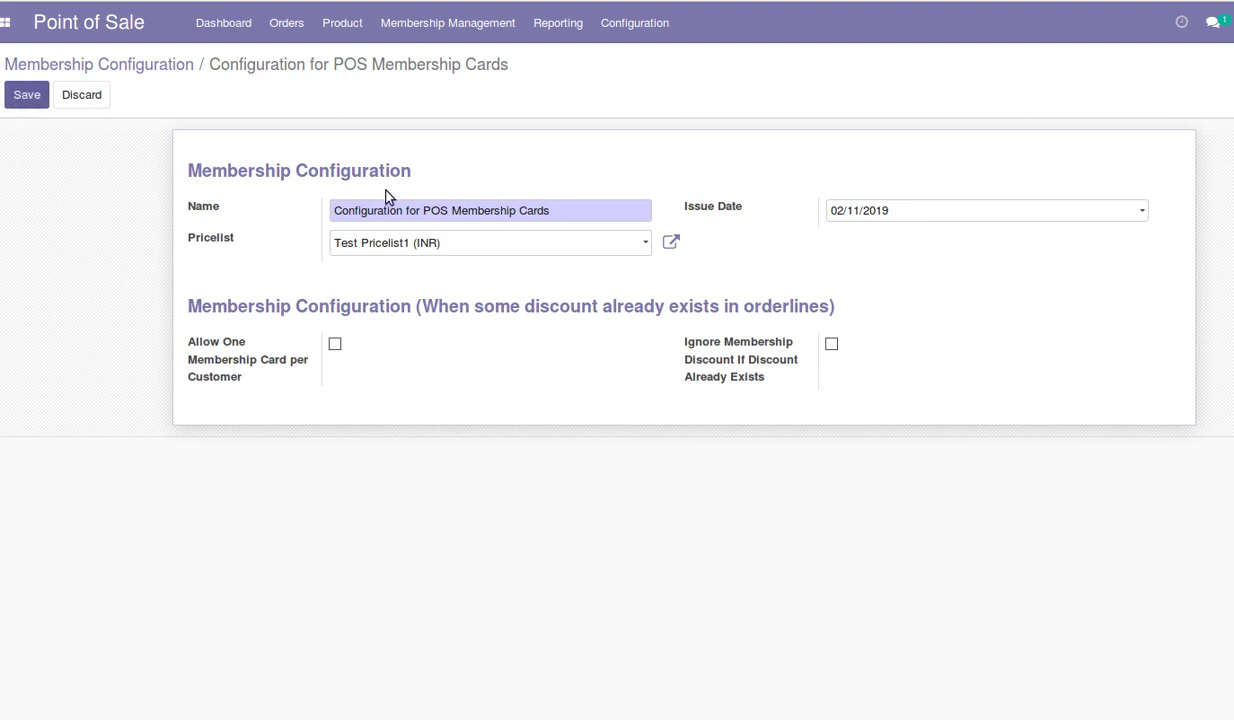
Open the Membership Card Template for editing and examine its name, front and back images, and label quantity.
{"action": "left_click", "coordinate": [405, 36]}
{"action": "left_click", "coordinate": [465, 107]}
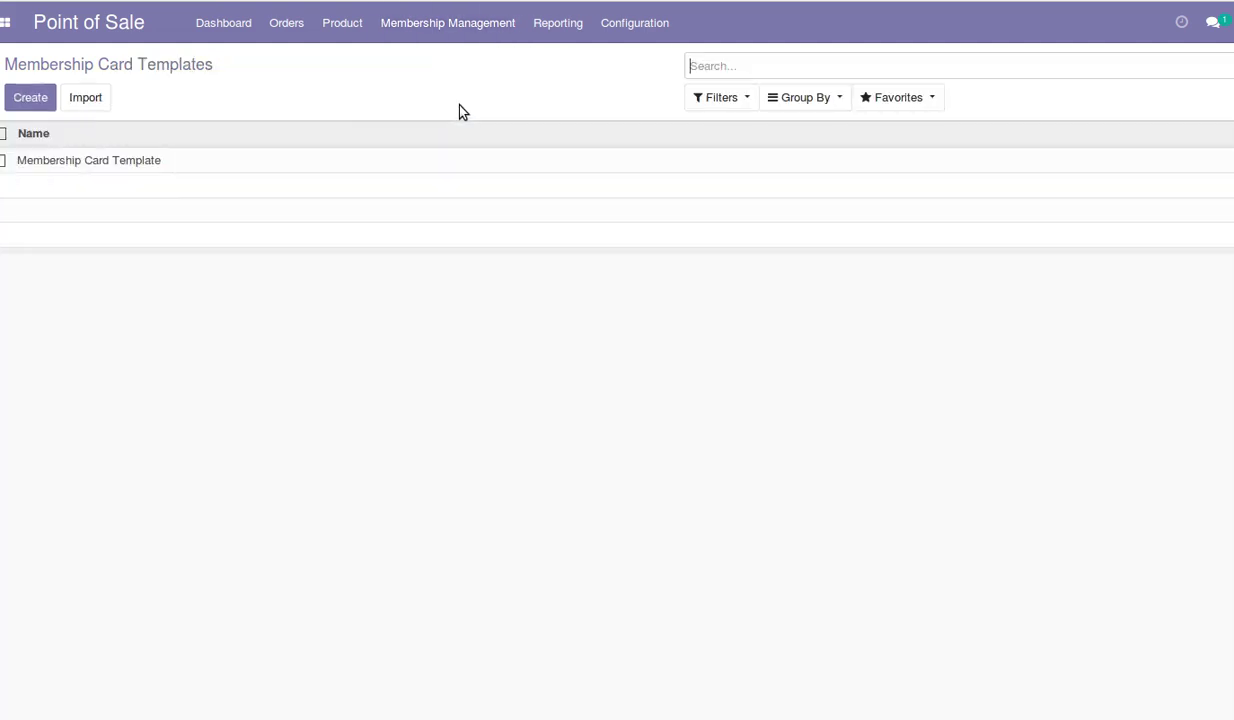
{"action": "left_click", "coordinate": [150, 162]}
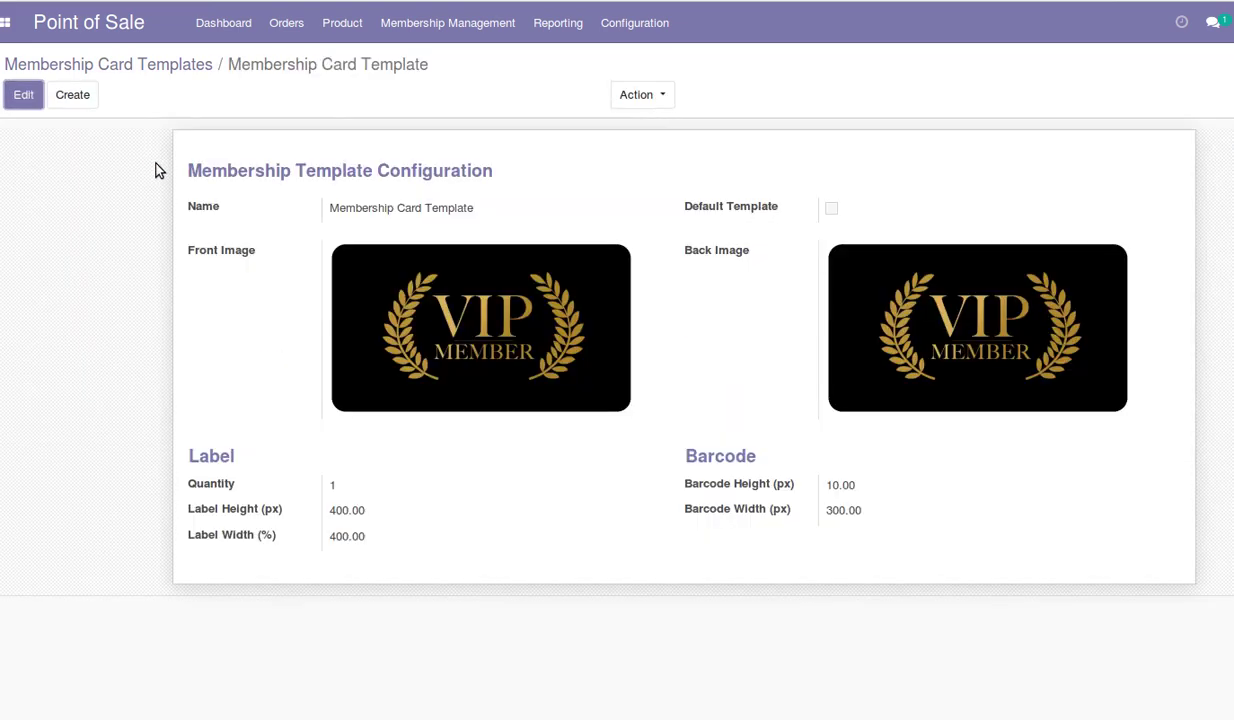
{"action": "left_click", "coordinate": [26, 95]}
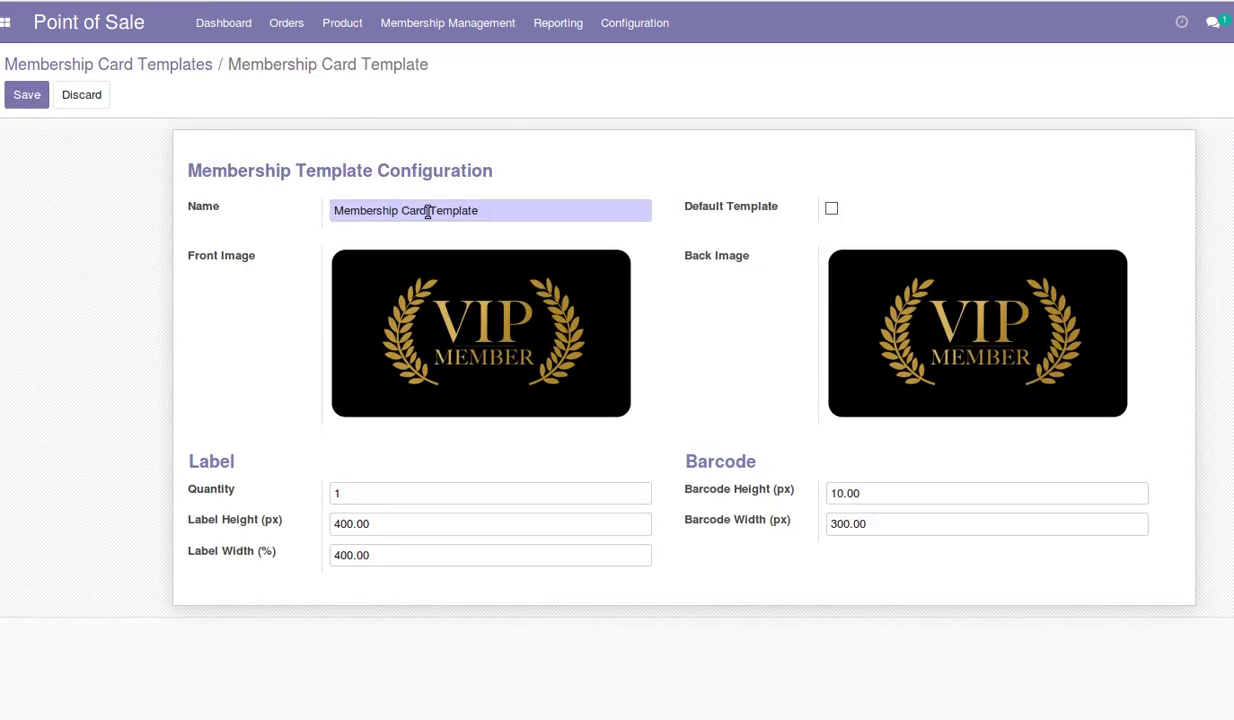
{"action": "left_click_drag", "start_coordinate": [479, 211], "coordinate": [333, 212]}
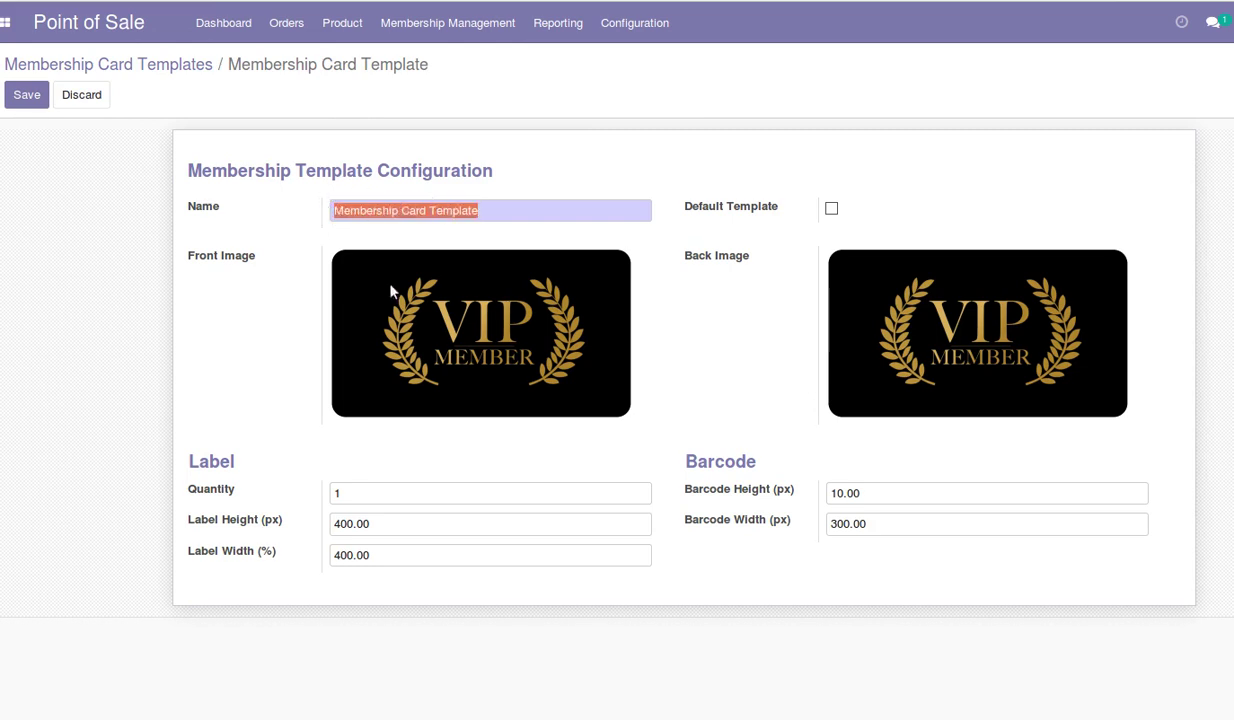
{"action": "mouse_move", "coordinate": [344, 275]}
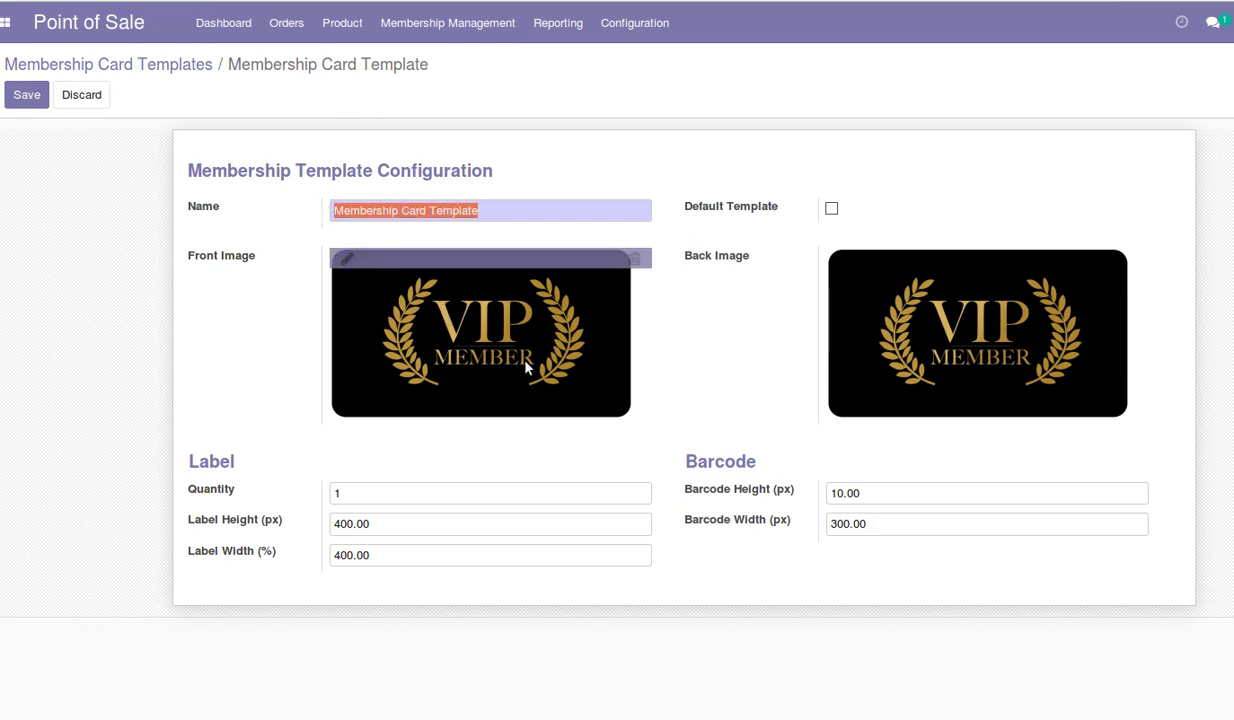
{"action": "mouse_move", "coordinate": [840, 268]}
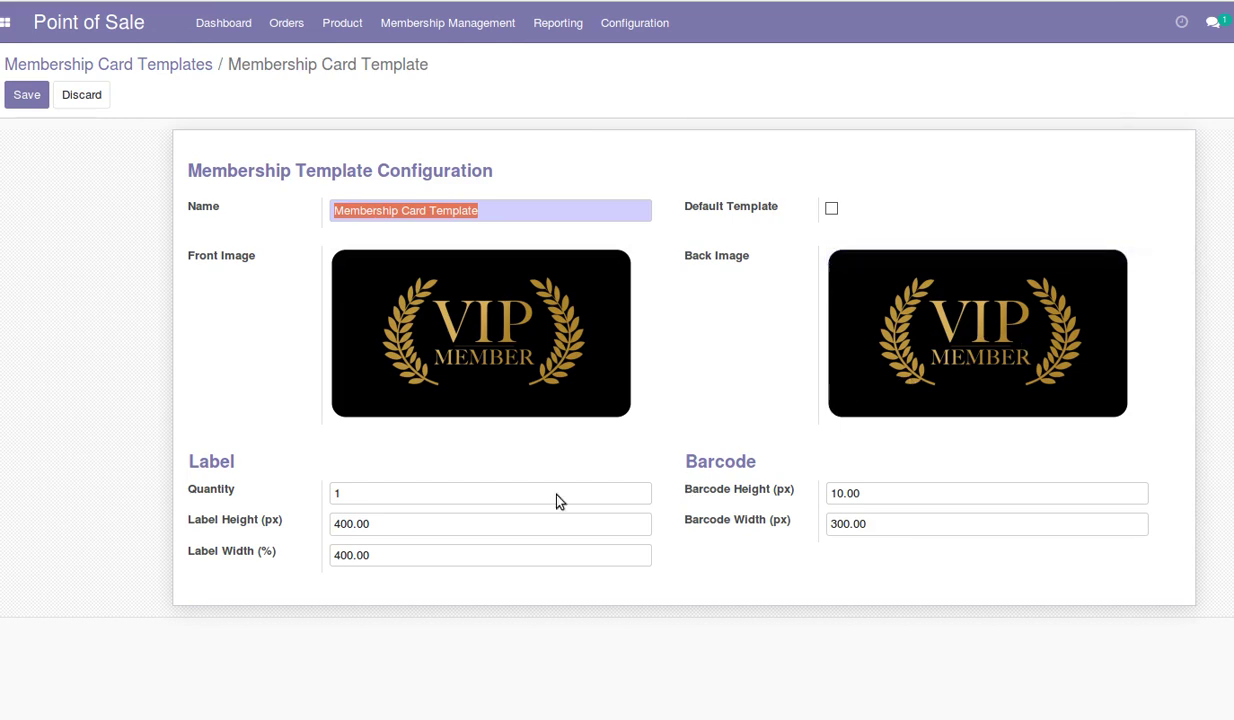
{"action": "double_click", "coordinate": [340, 493]}
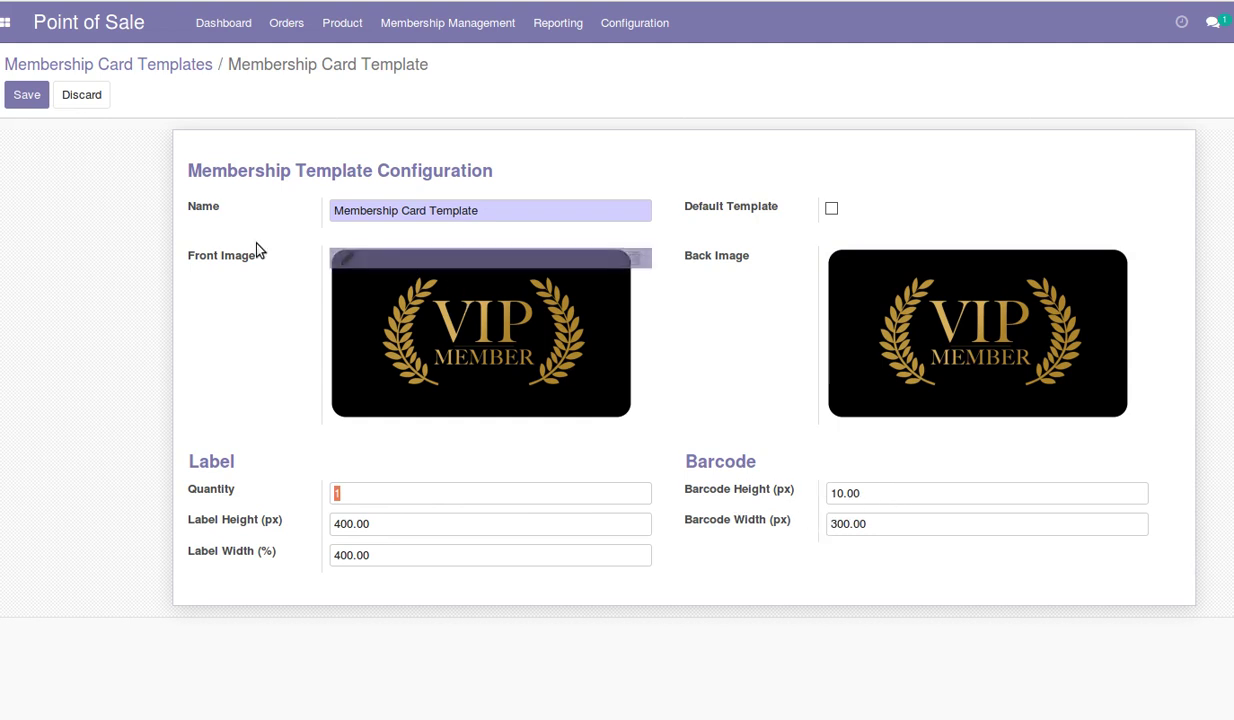
Open the Test Membership card from the list of all membership cards and copy its membership code.
{"action": "left_click", "coordinate": [435, 24]}
{"action": "left_click", "coordinate": [481, 88]}
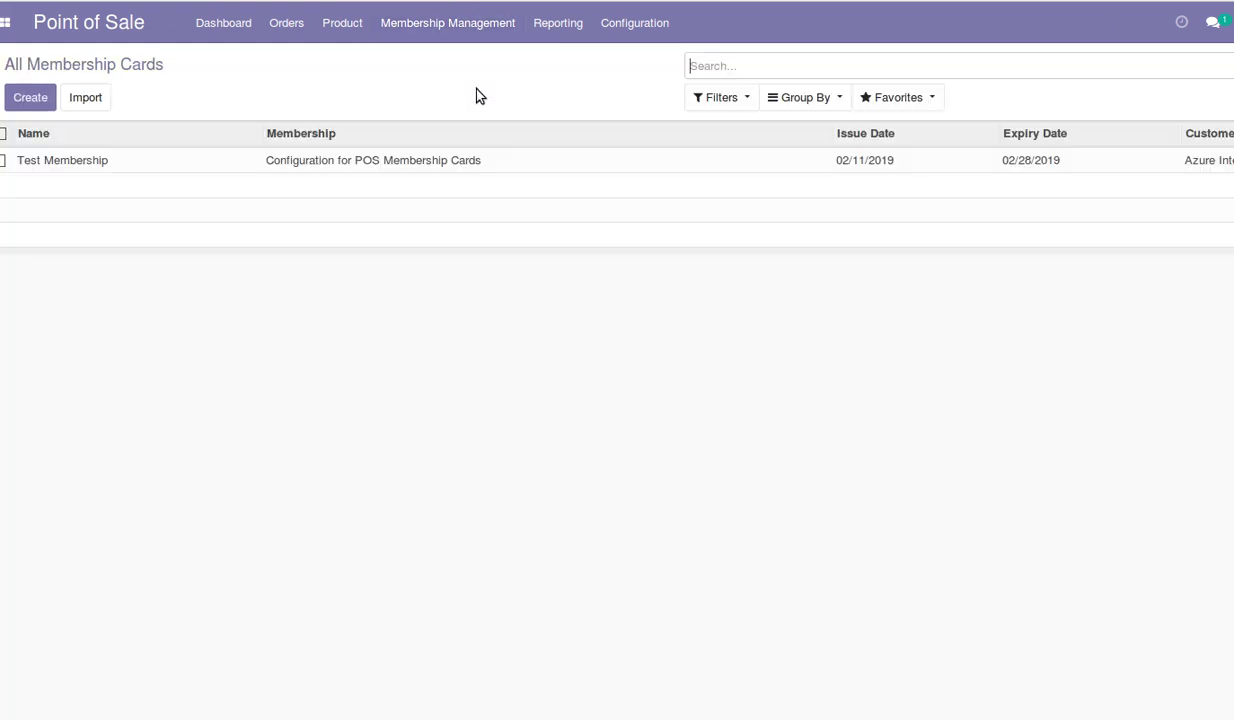
{"action": "left_click", "coordinate": [330, 162]}
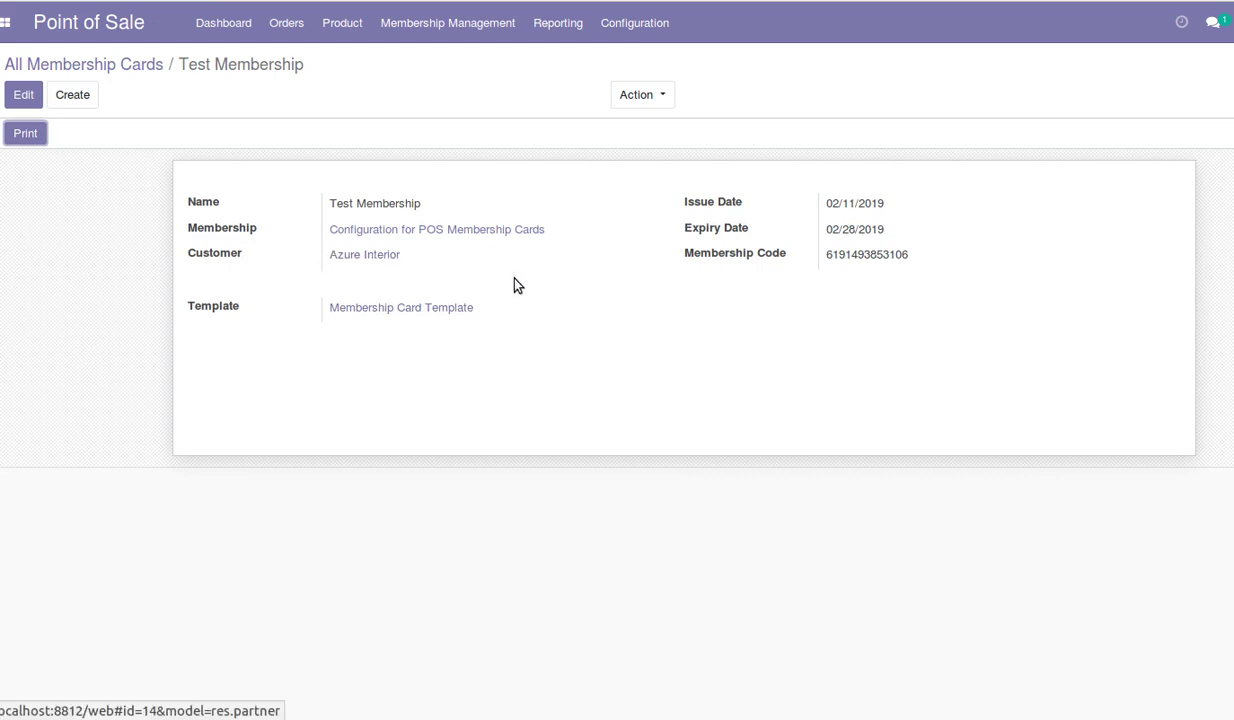
{"action": "double_click", "coordinate": [876, 255]}
{"action": "key", "text": "ctrl+c"}
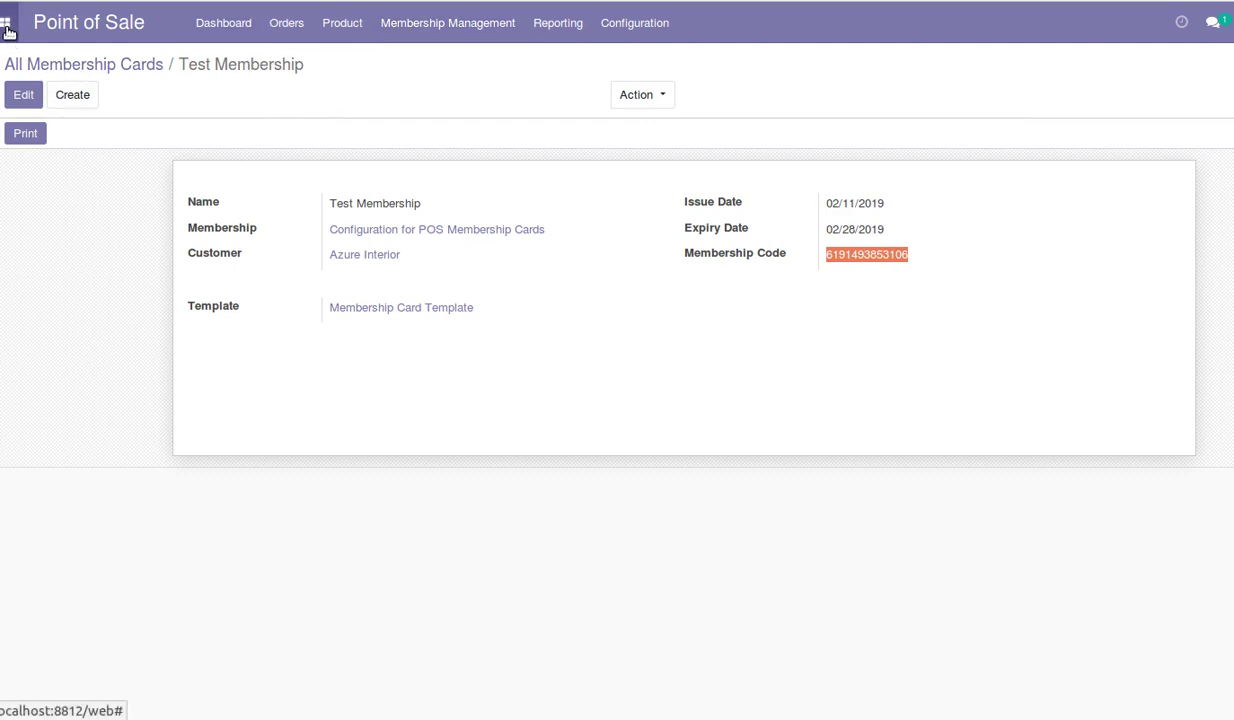
Resume the Shop session from the Point of Sale dashboard.
{"action": "left_click_drag", "start_coordinate": [7, 30], "coordinate": [52, 125]}
{"action": "left_click", "coordinate": [210, 12]}
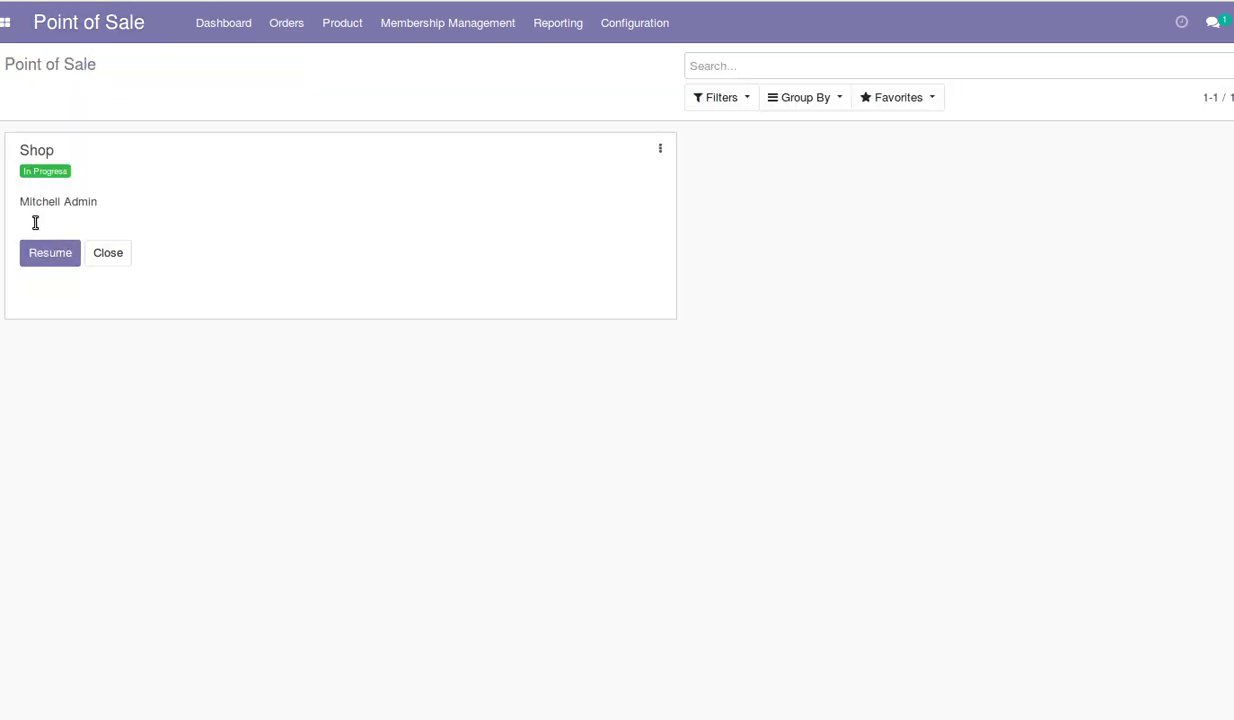
{"action": "left_click", "coordinate": [48, 258]}
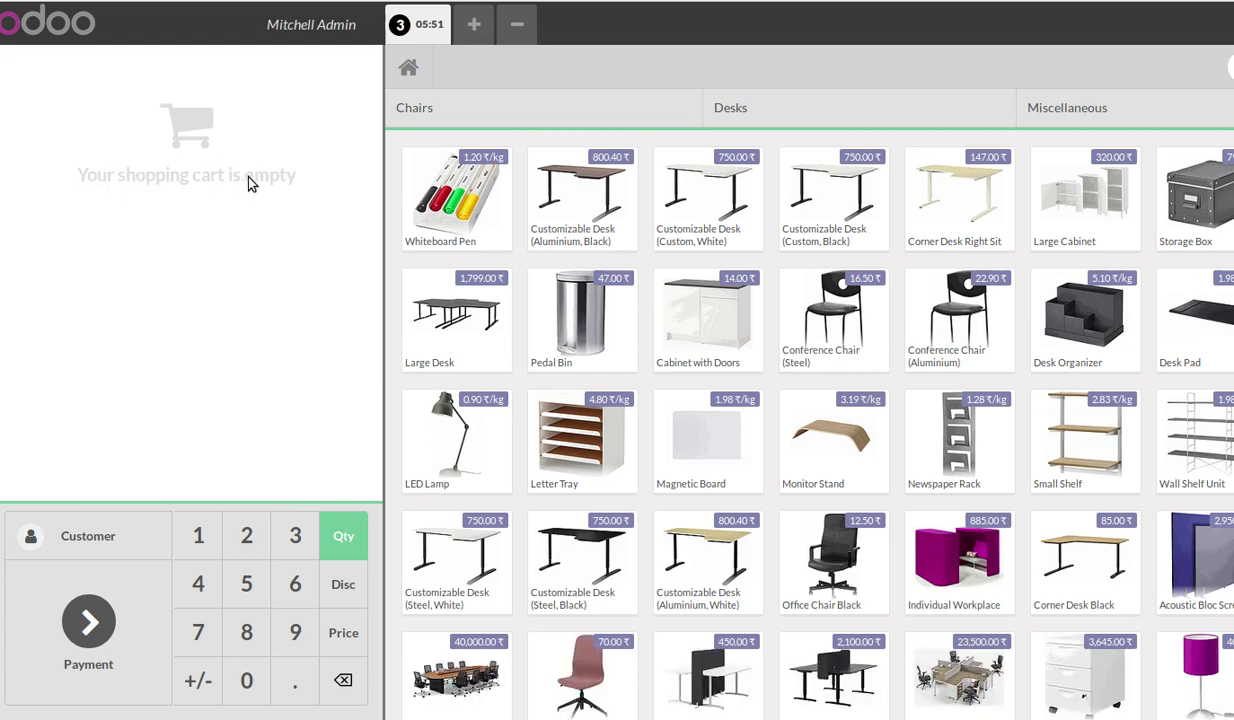
Try to apply the copied membership card code at payment without assigning a customer.
{"action": "left_click", "coordinate": [114, 549]}
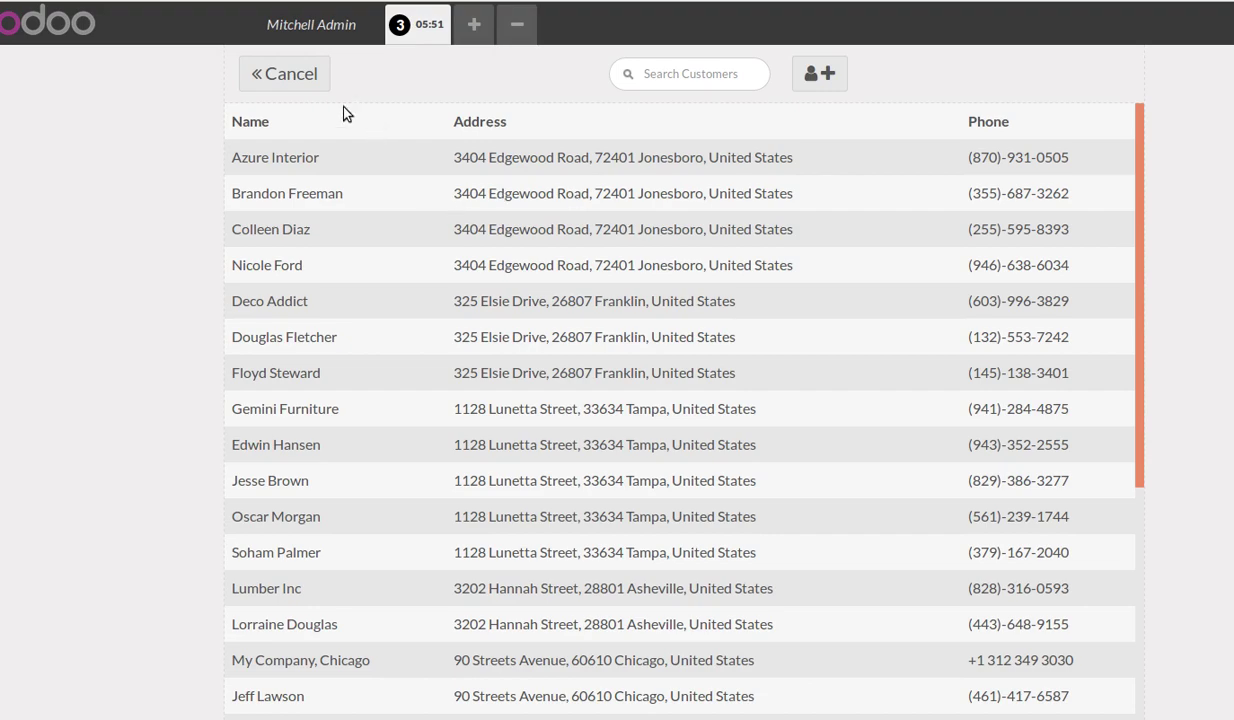
{"action": "left_click", "coordinate": [299, 84]}
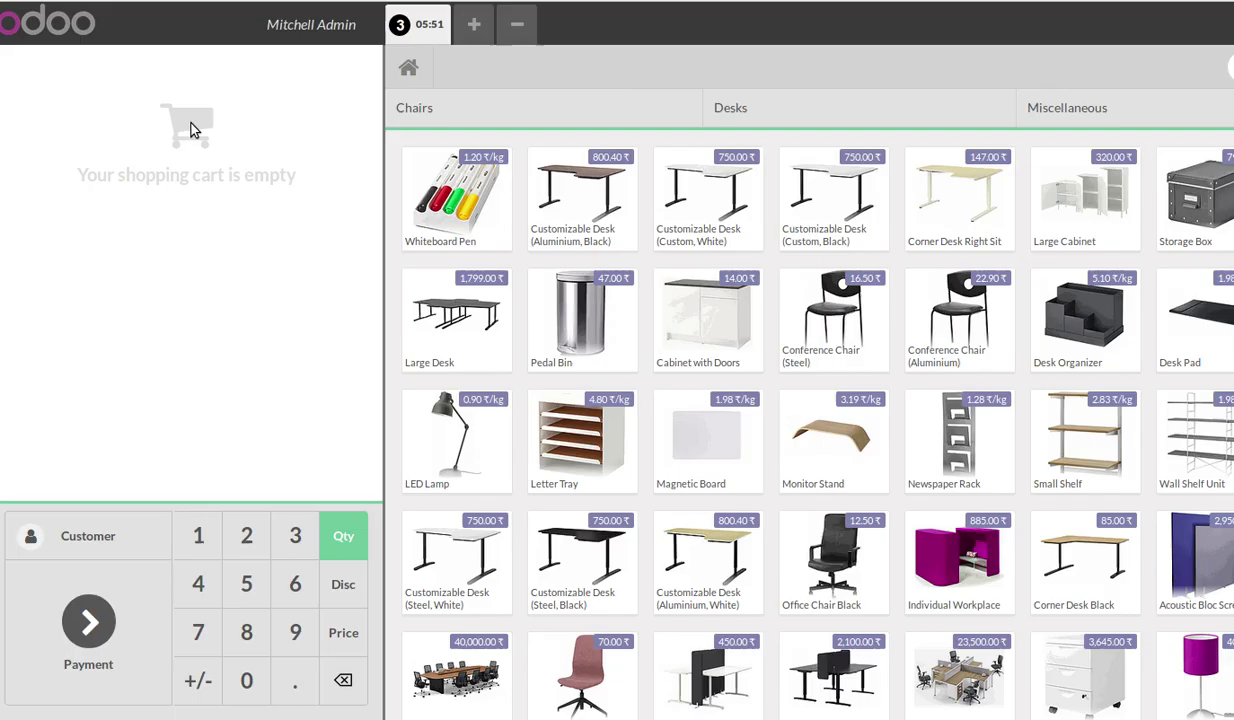
{"action": "left_click", "coordinate": [90, 590]}
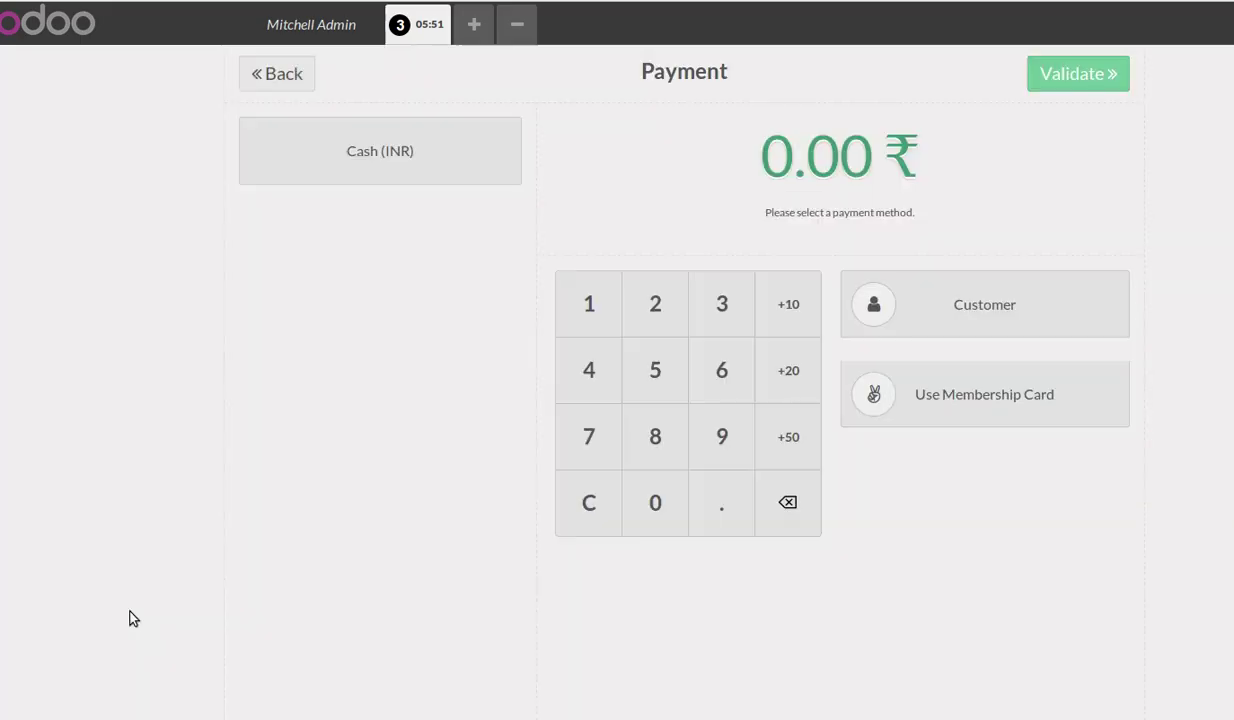
{"action": "left_click", "coordinate": [950, 399]}
{"action": "left_click", "coordinate": [670, 394]}
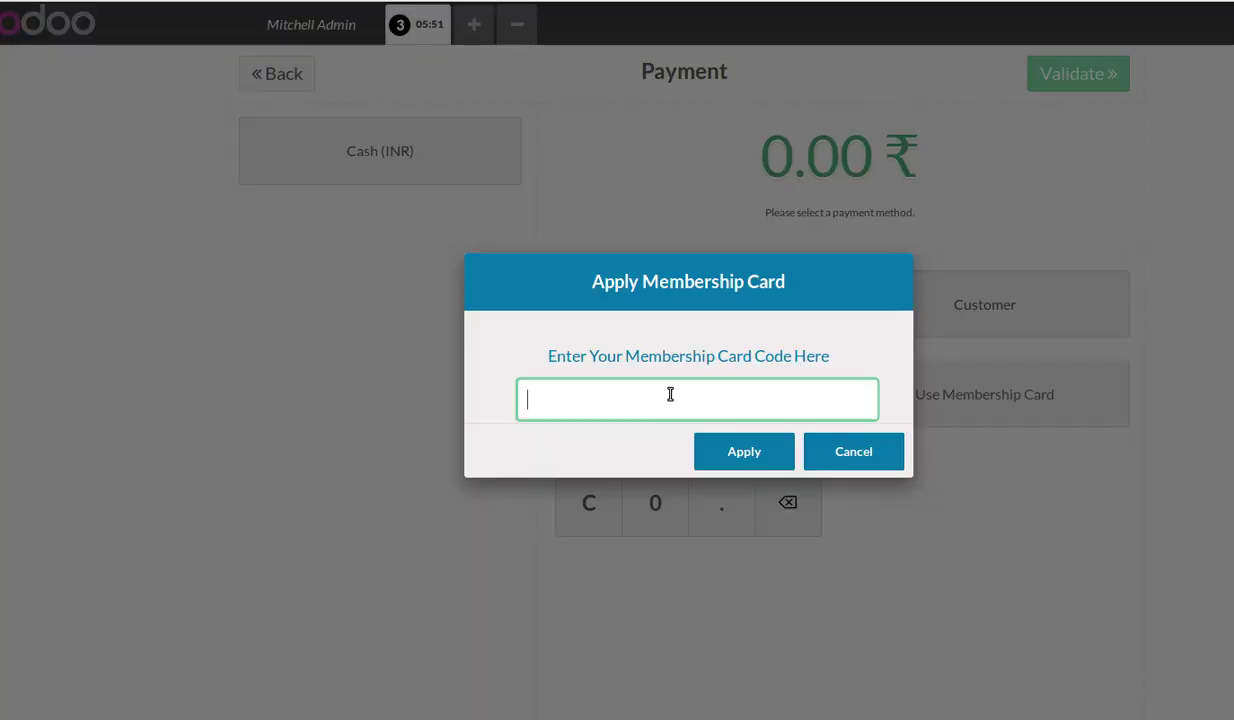
{"action": "key", "text": "ctrl+v"}
{"action": "left_click", "coordinate": [760, 456]}
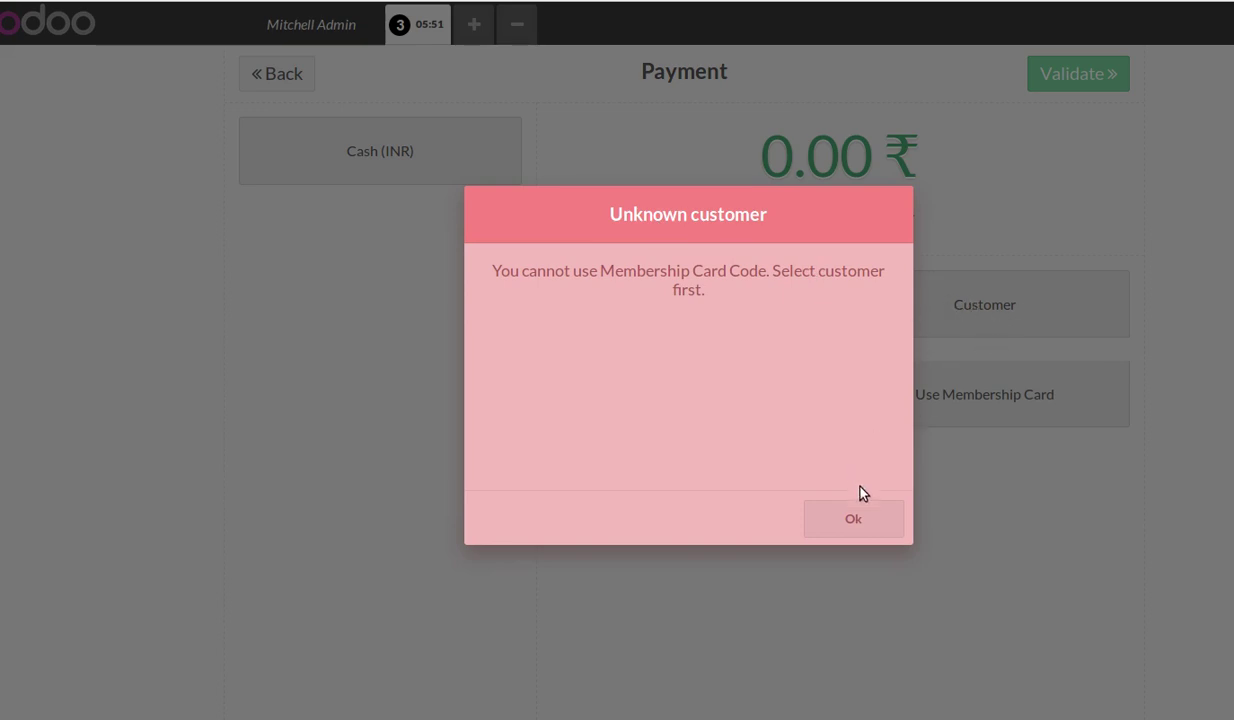
{"action": "left_click", "coordinate": [852, 517]}
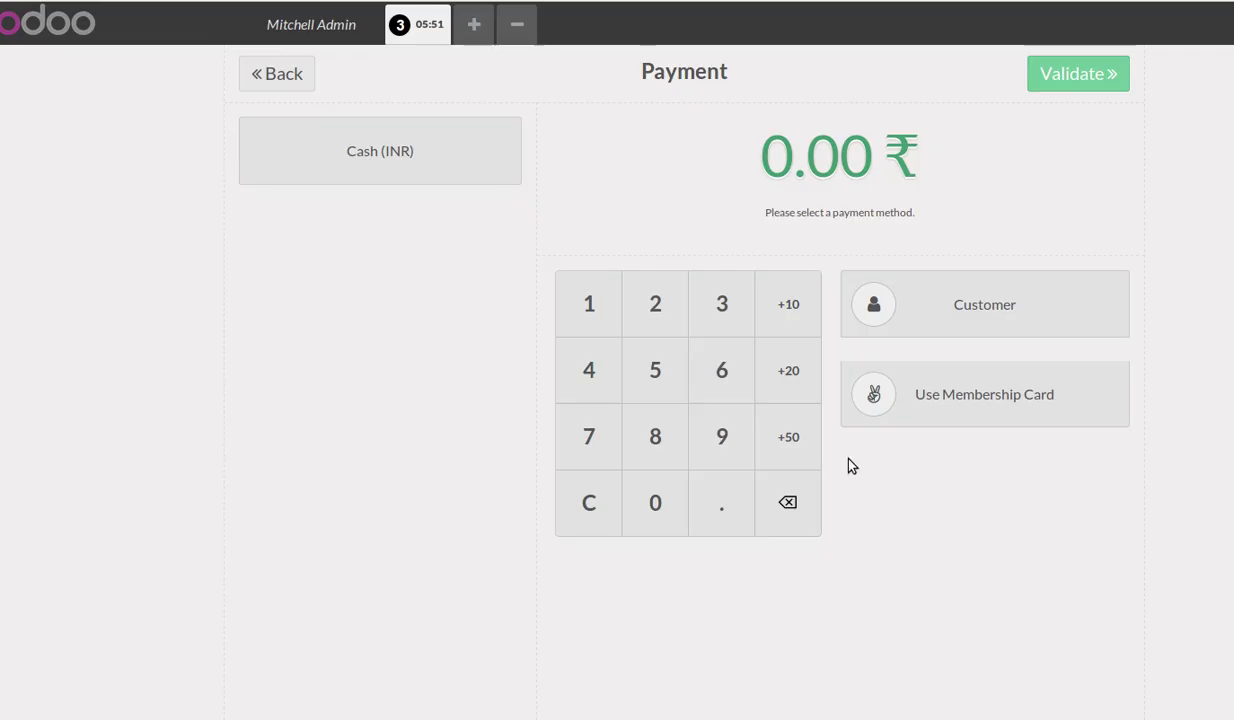
Set the customer listed directly below Azure Interior as the order's customer.
{"action": "left_click", "coordinate": [986, 309]}
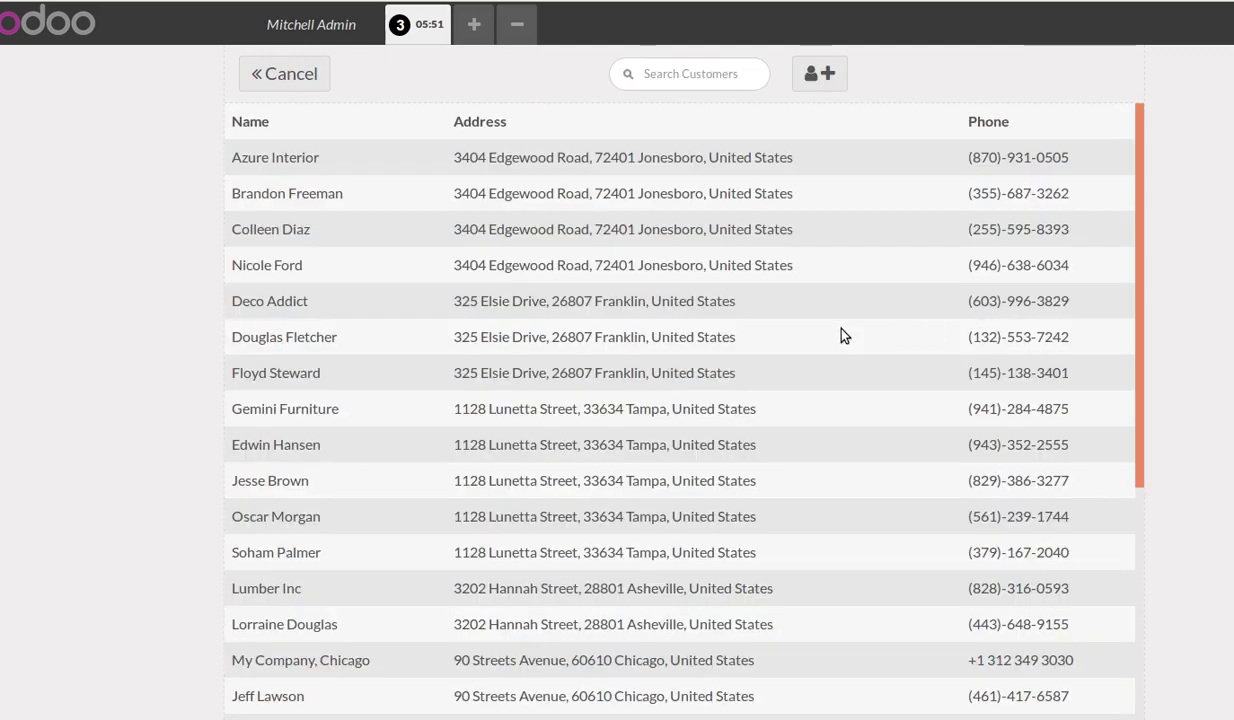
{"action": "left_click", "coordinate": [274, 165]}
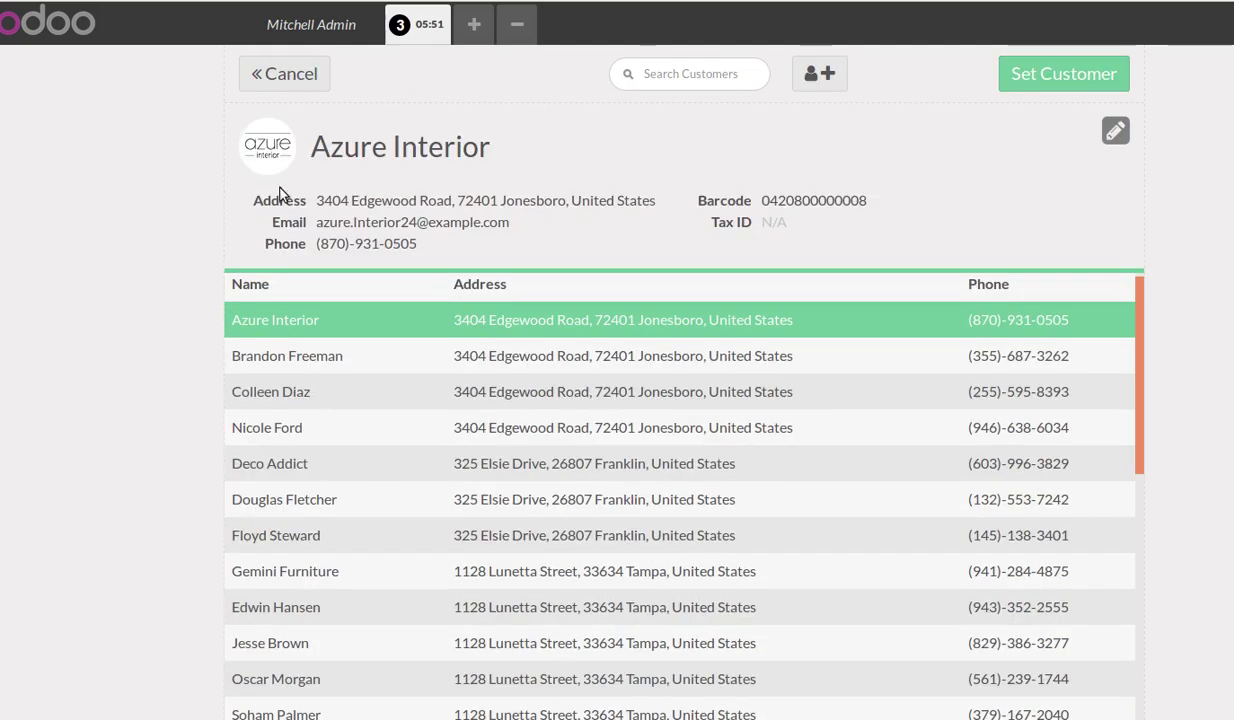
{"action": "left_click", "coordinate": [300, 355]}
{"action": "left_click", "coordinate": [1032, 78]}
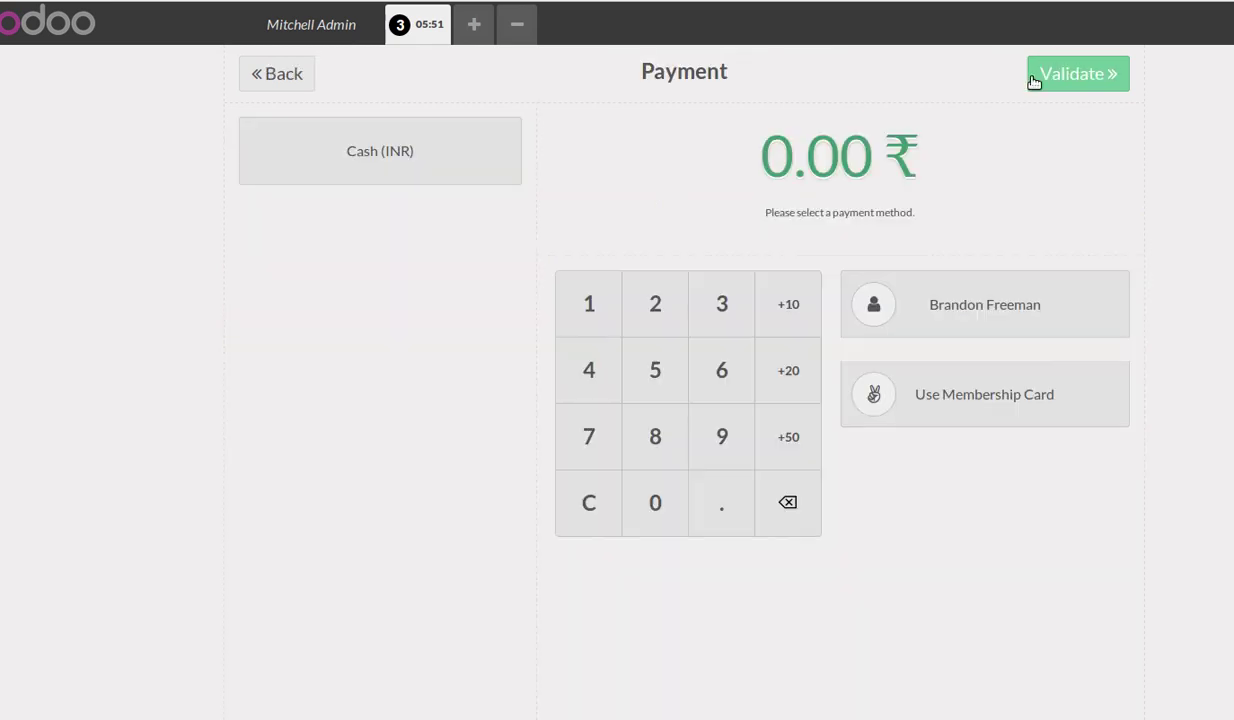
Try to apply the membership card code to the empty order with the customer assigned.
{"action": "left_click", "coordinate": [914, 404]}
{"action": "left_click", "coordinate": [694, 395]}
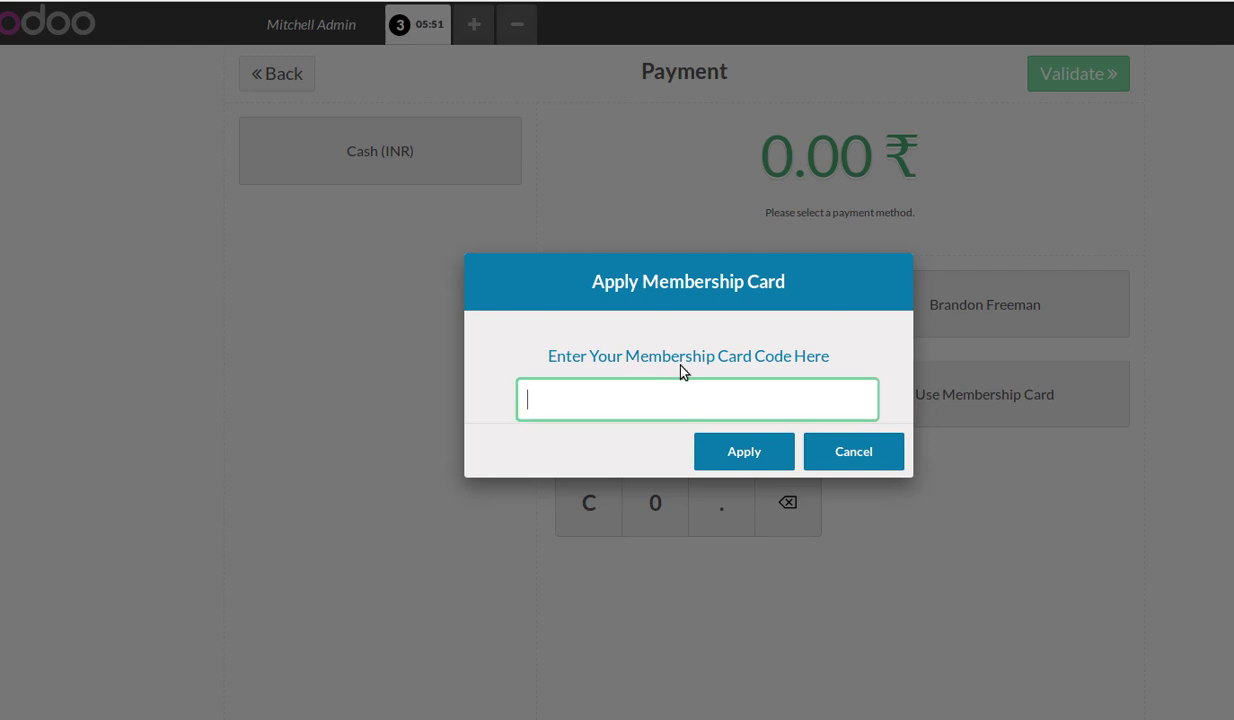
{"action": "type", "text": "6191493853106"}
{"action": "left_click", "coordinate": [729, 446]}
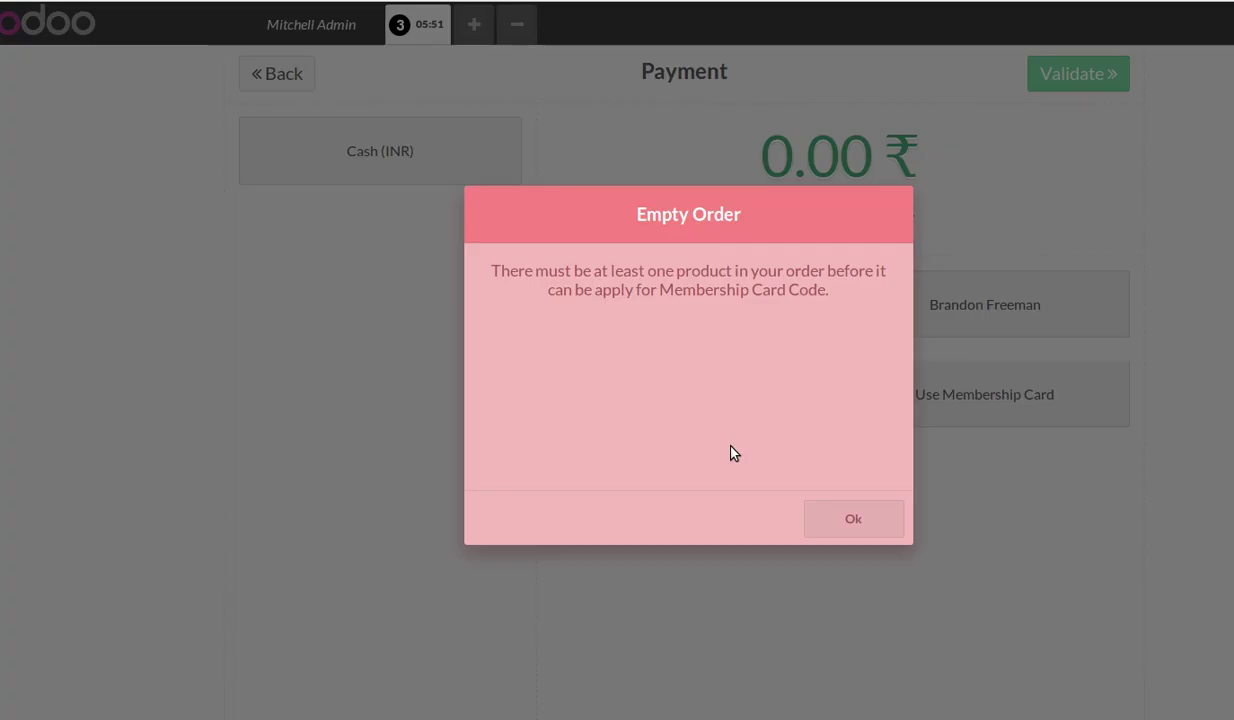
{"action": "left_click", "coordinate": [864, 516]}
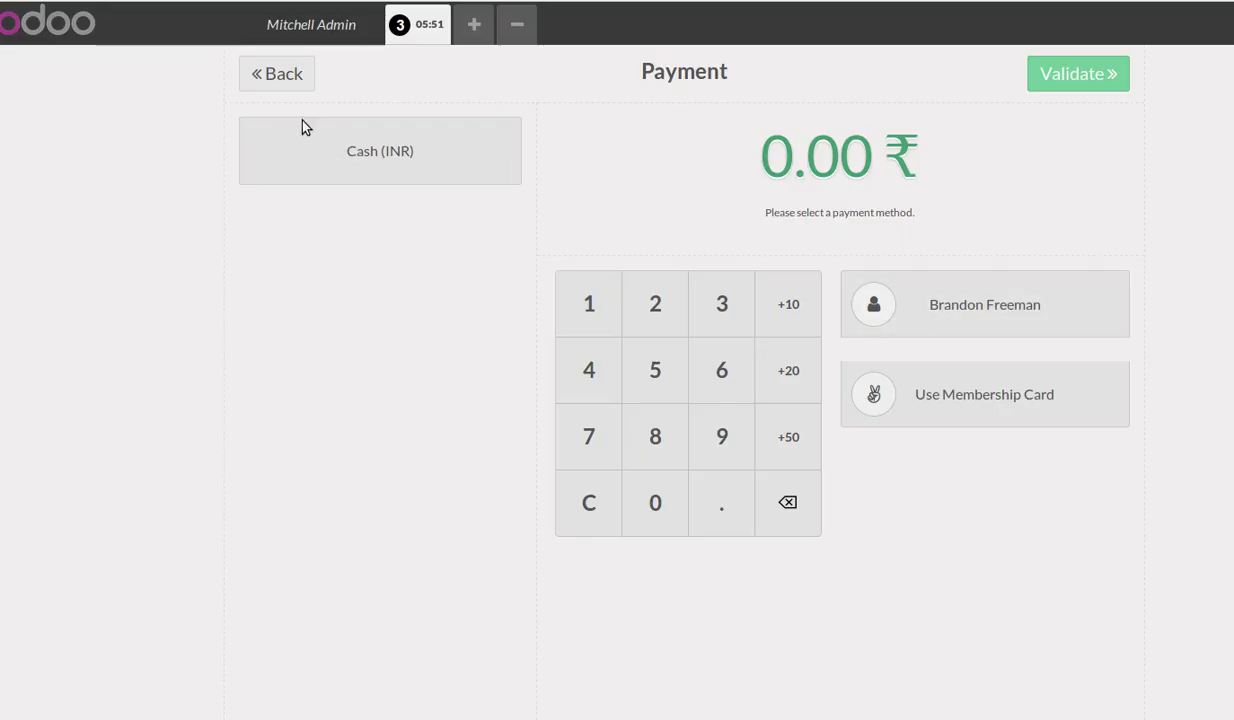
Return to the product screen and add one Customizable Desk (Aluminium, Black) to the order.
{"action": "left_click", "coordinate": [277, 75]}
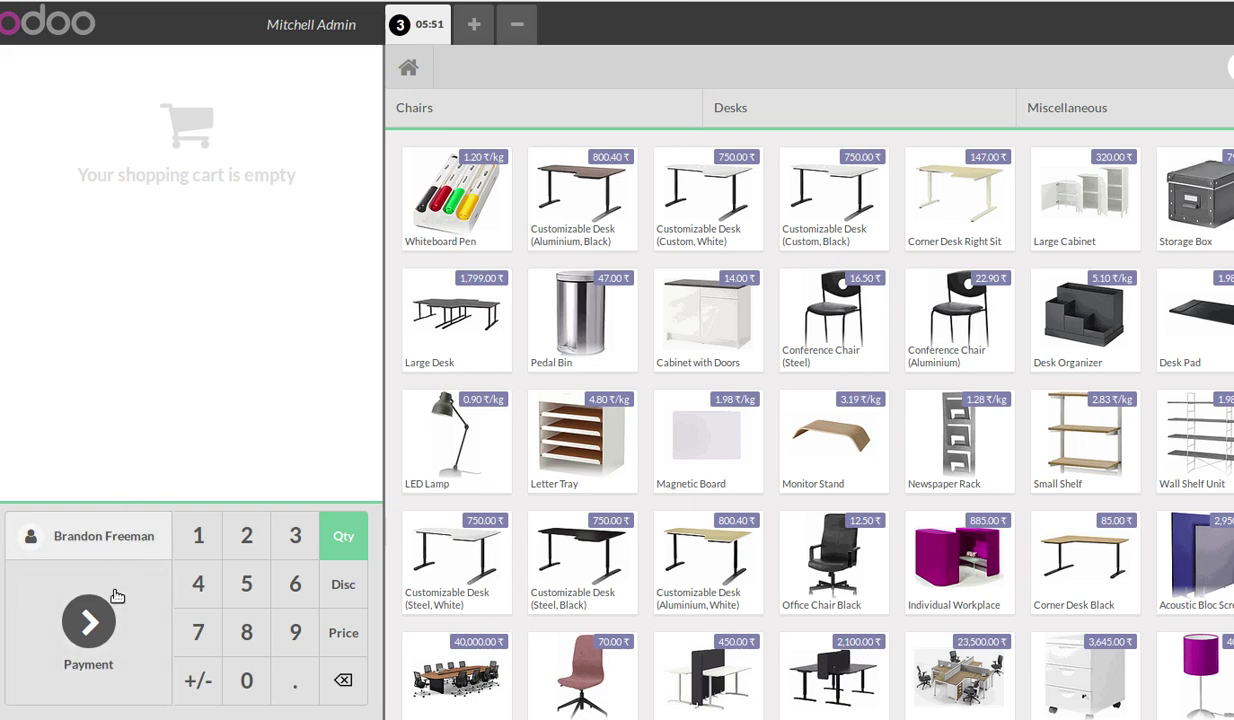
{"action": "left_click", "coordinate": [552, 192]}
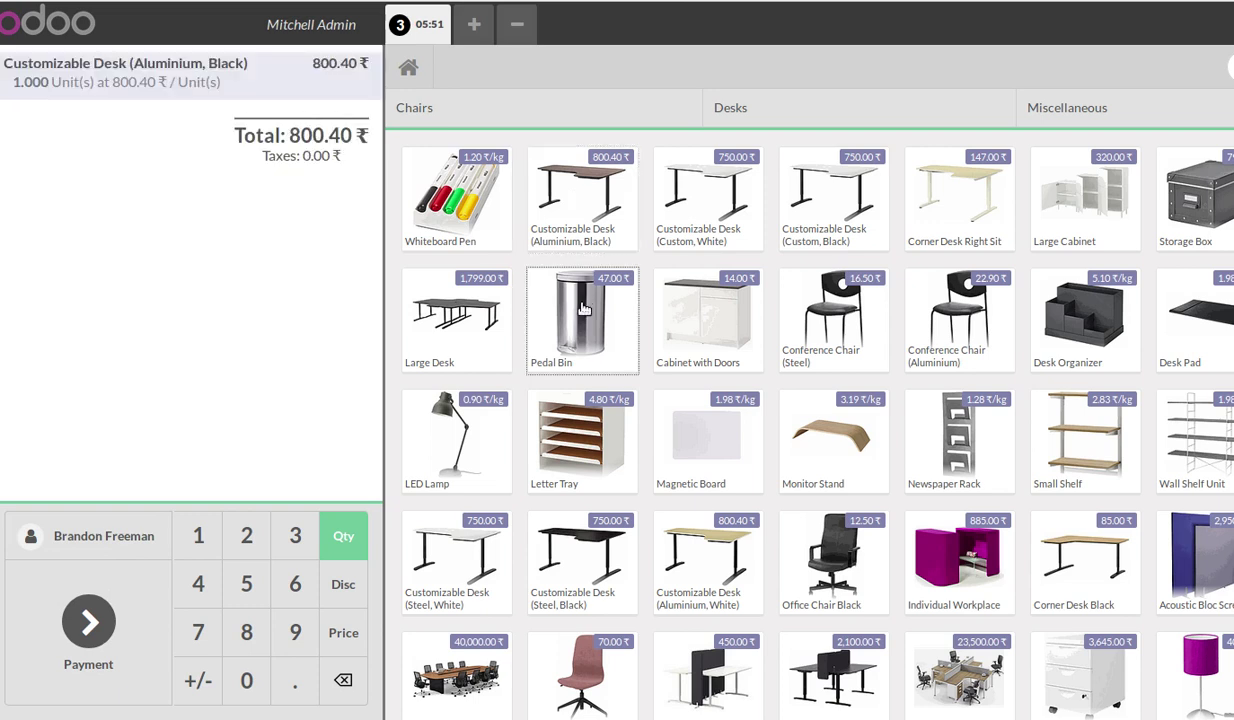
Add one Pedal Bin and one Office Chair to the order and proceed to payment.
{"action": "left_click", "coordinate": [584, 309]}
{"action": "left_click", "coordinate": [565, 645]}
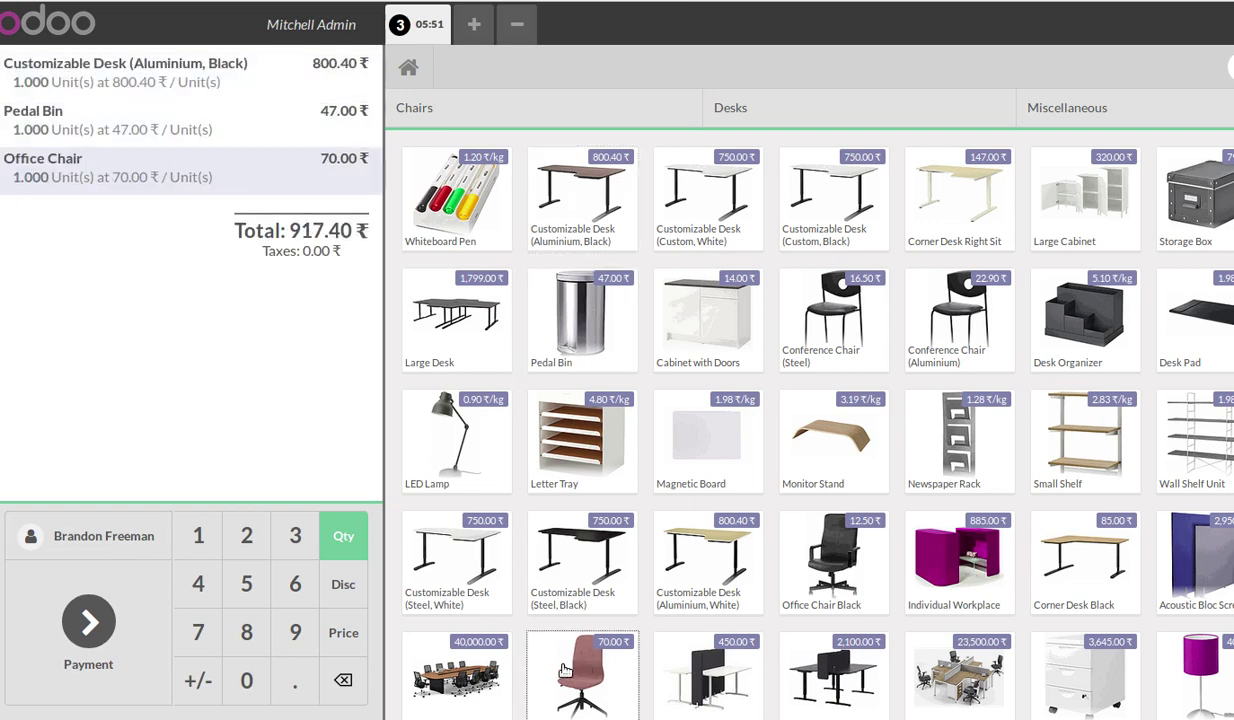
{"action": "left_click", "coordinate": [95, 618]}
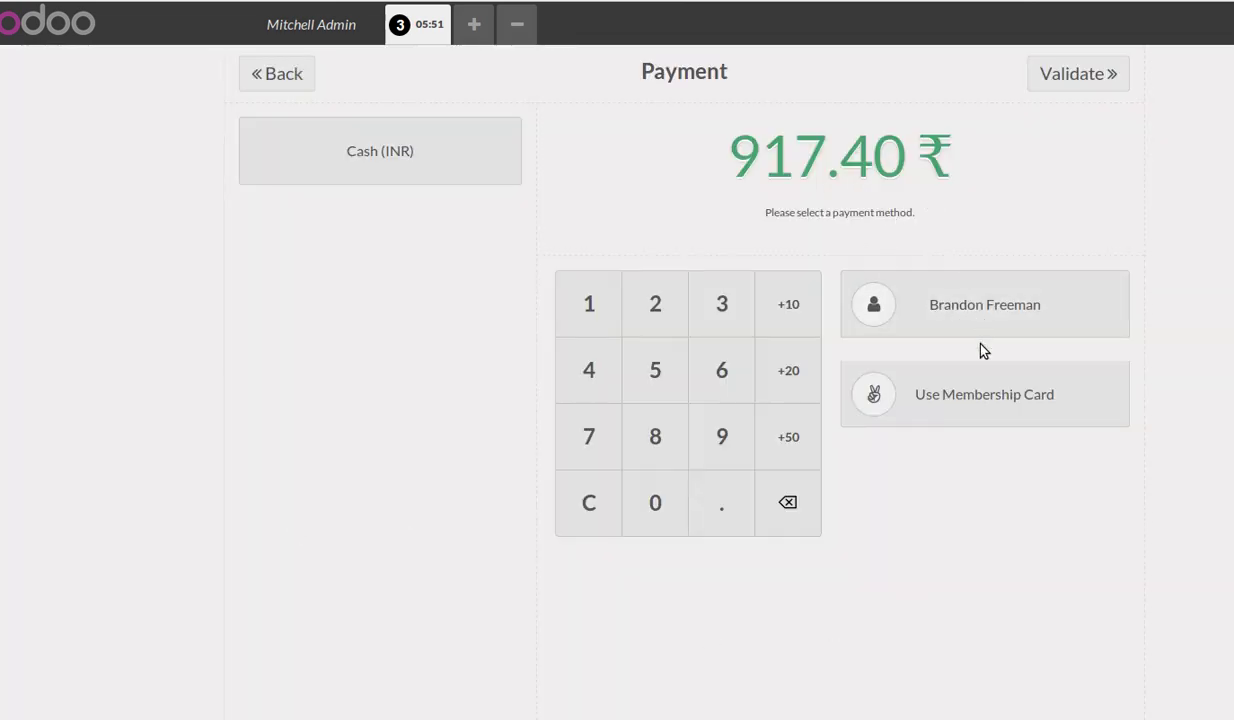
Try to apply the copied membership card code to the three-product order with the currently assigned customer.
{"action": "left_click", "coordinate": [958, 395]}
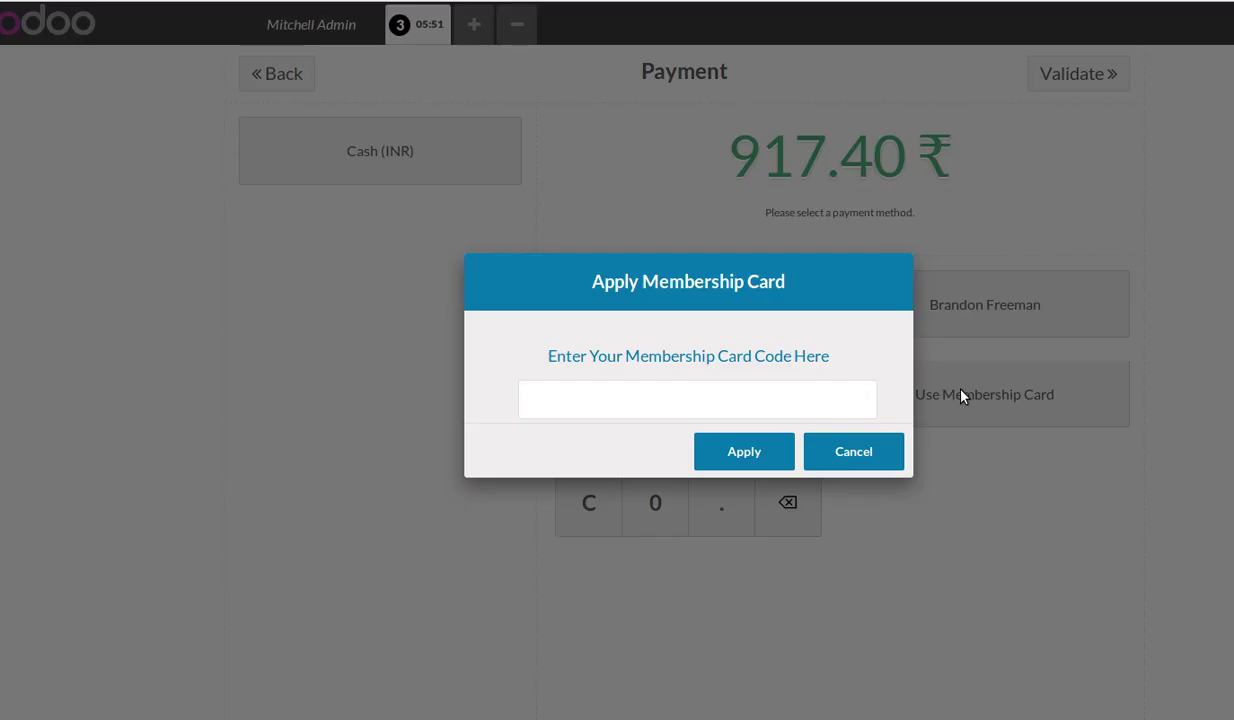
{"action": "left_click", "coordinate": [695, 392]}
{"action": "key", "text": "ctrl+v"}
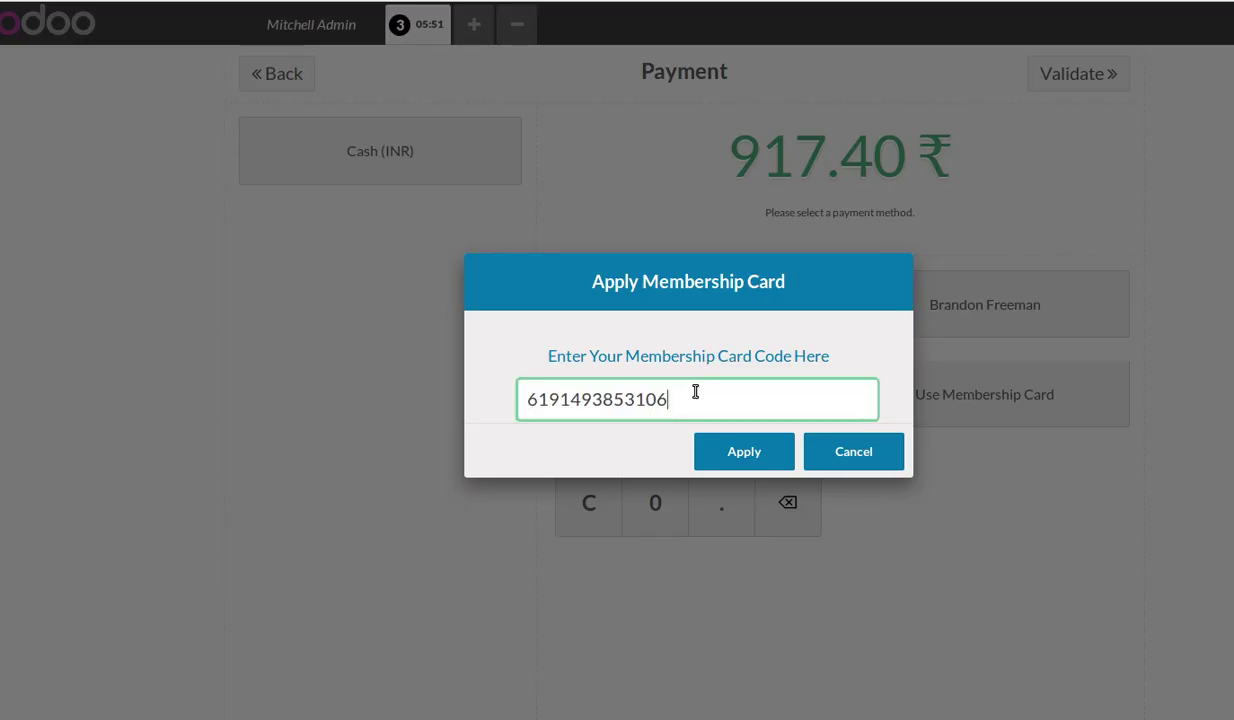
{"action": "left_click", "coordinate": [739, 455]}
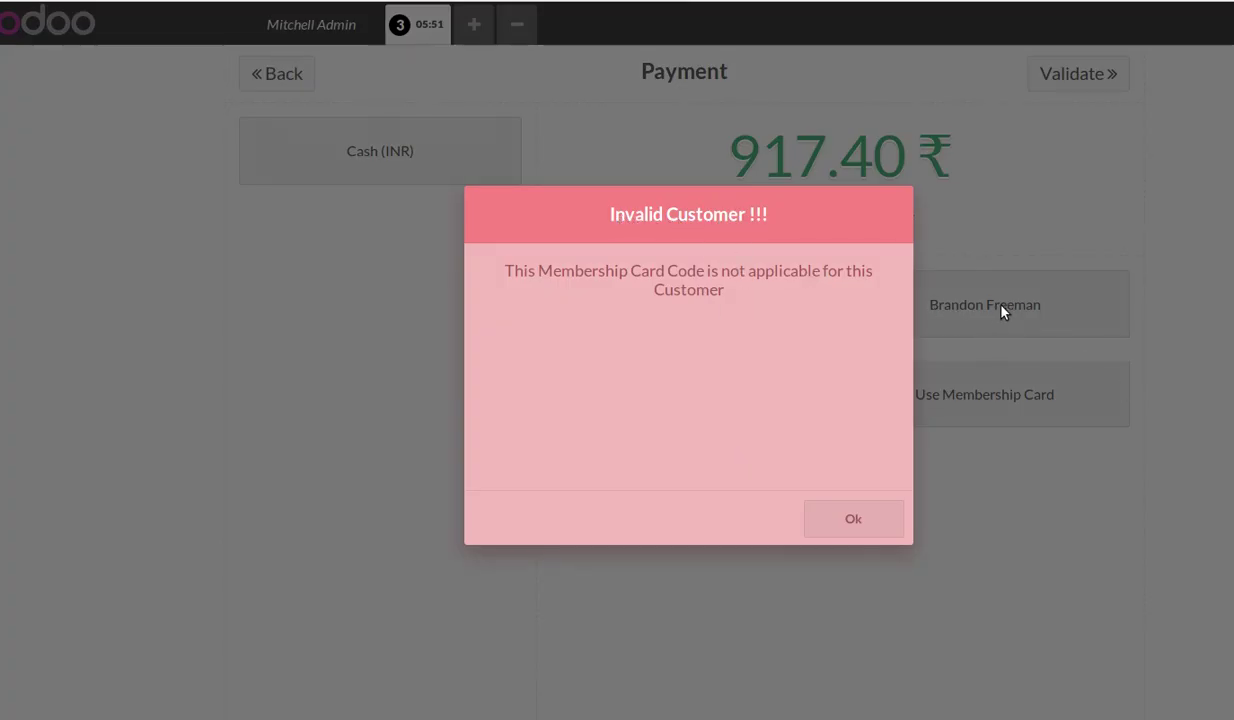
{"action": "left_click", "coordinate": [862, 518]}
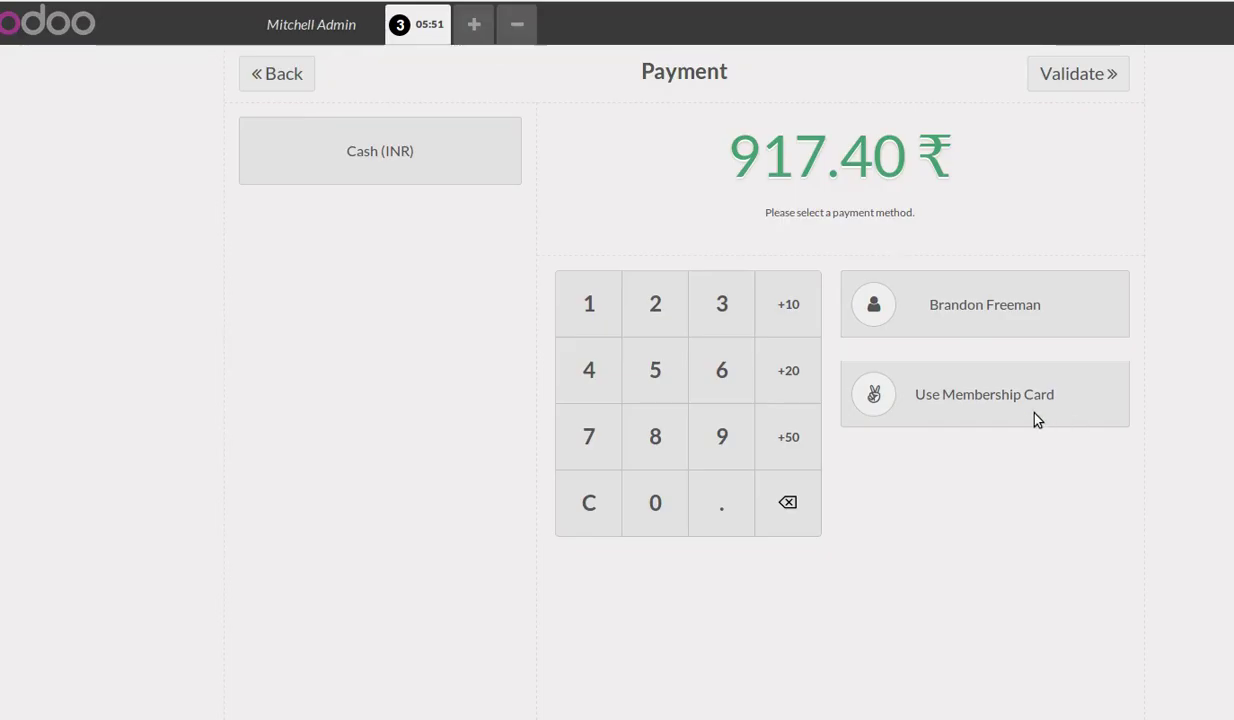
Change the order's customer to Azure Interior.
{"action": "left_click", "coordinate": [987, 316]}
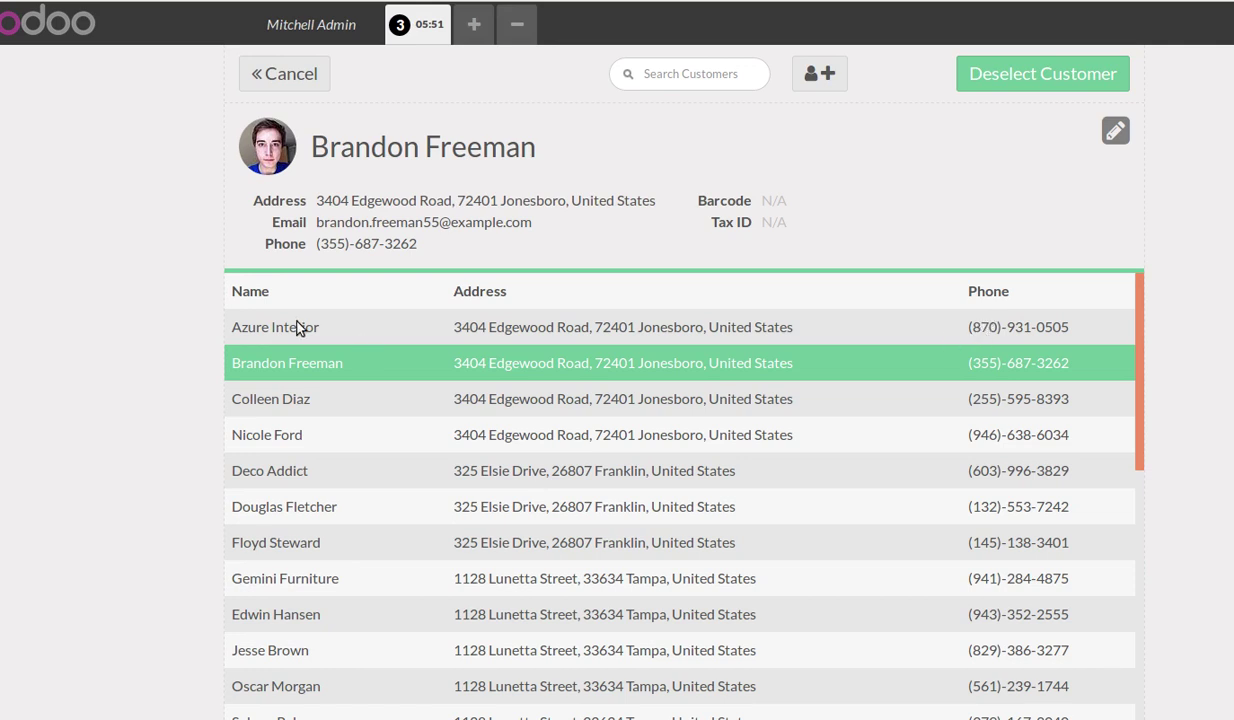
{"action": "left_click", "coordinate": [258, 325]}
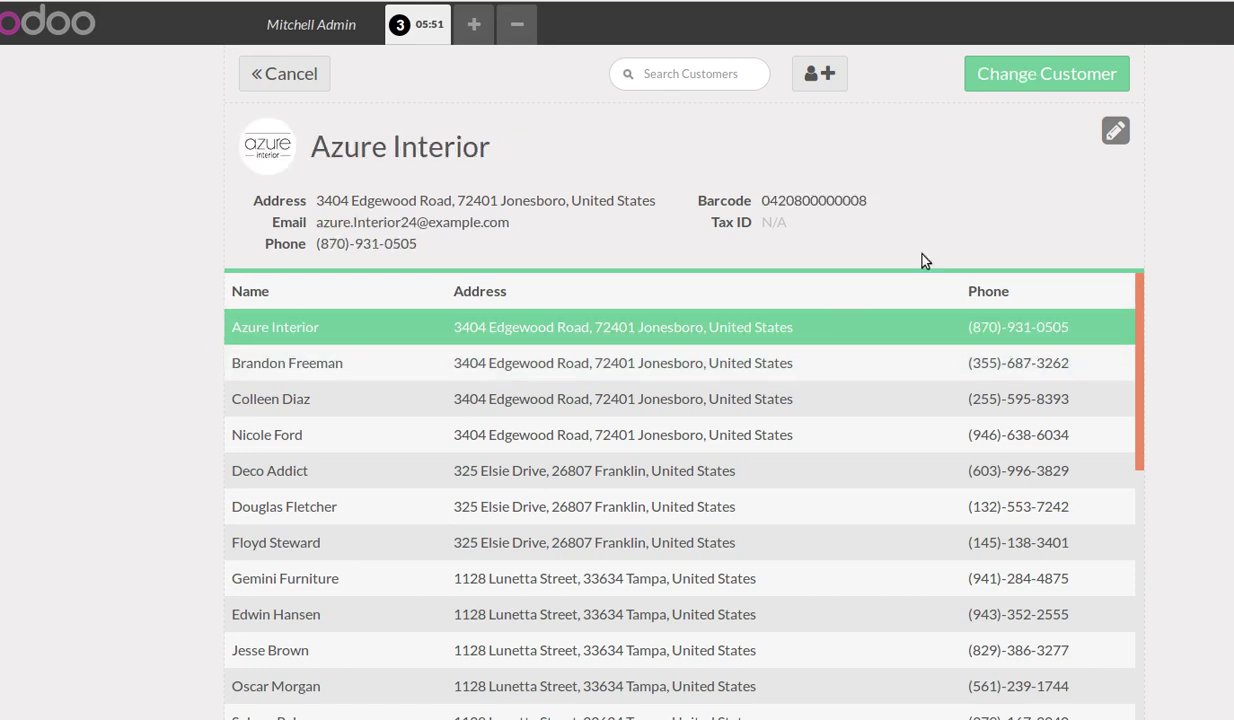
{"action": "left_click", "coordinate": [1025, 78]}
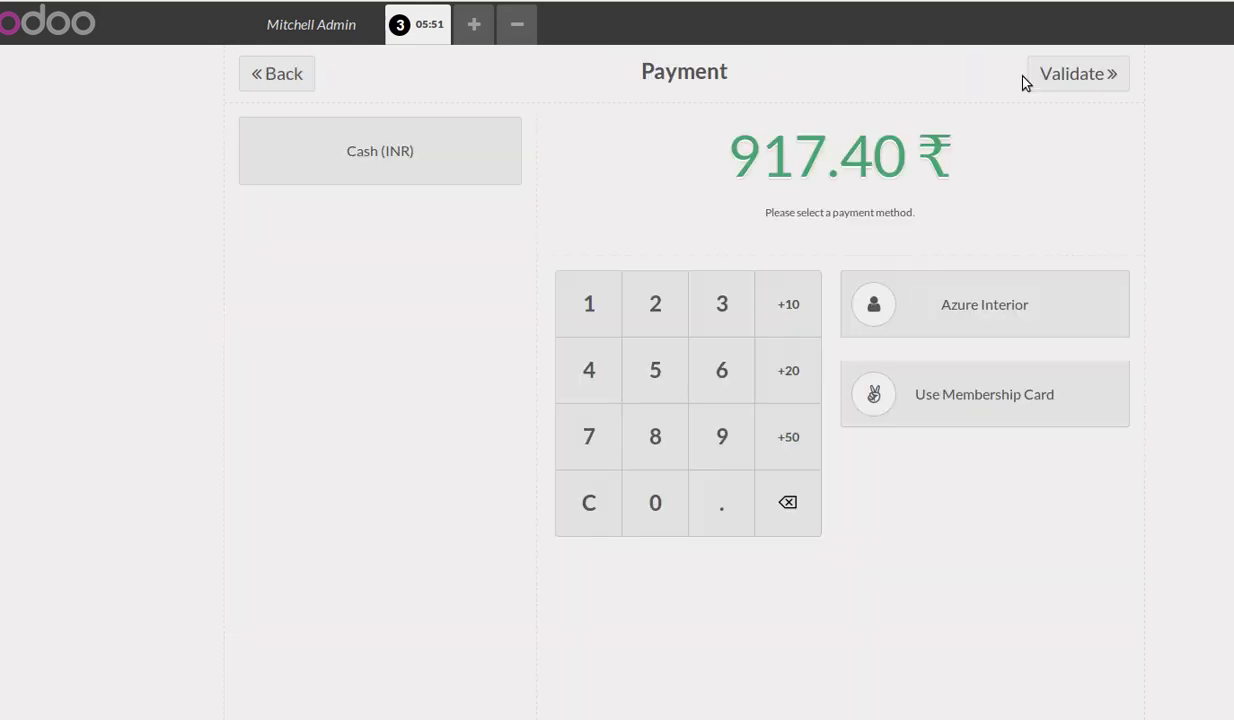
Try to apply a membership card with the code left blank.
{"action": "left_click", "coordinate": [966, 399]}
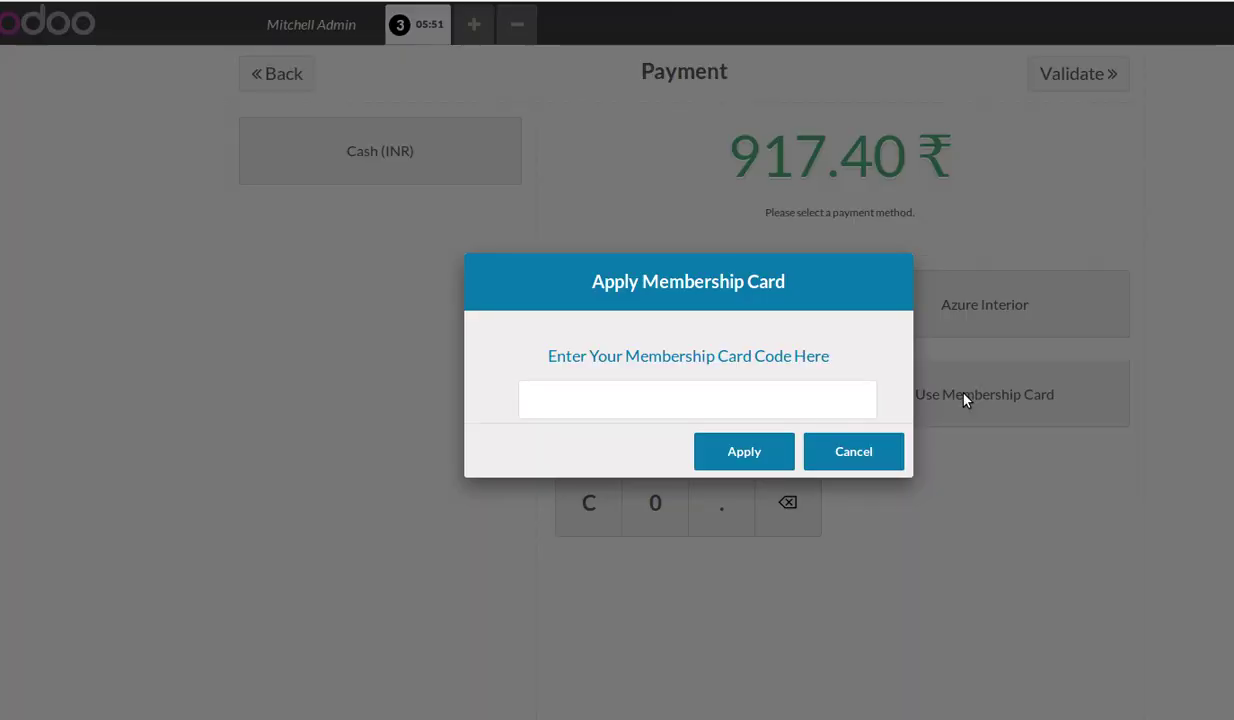
{"action": "left_click", "coordinate": [608, 390]}
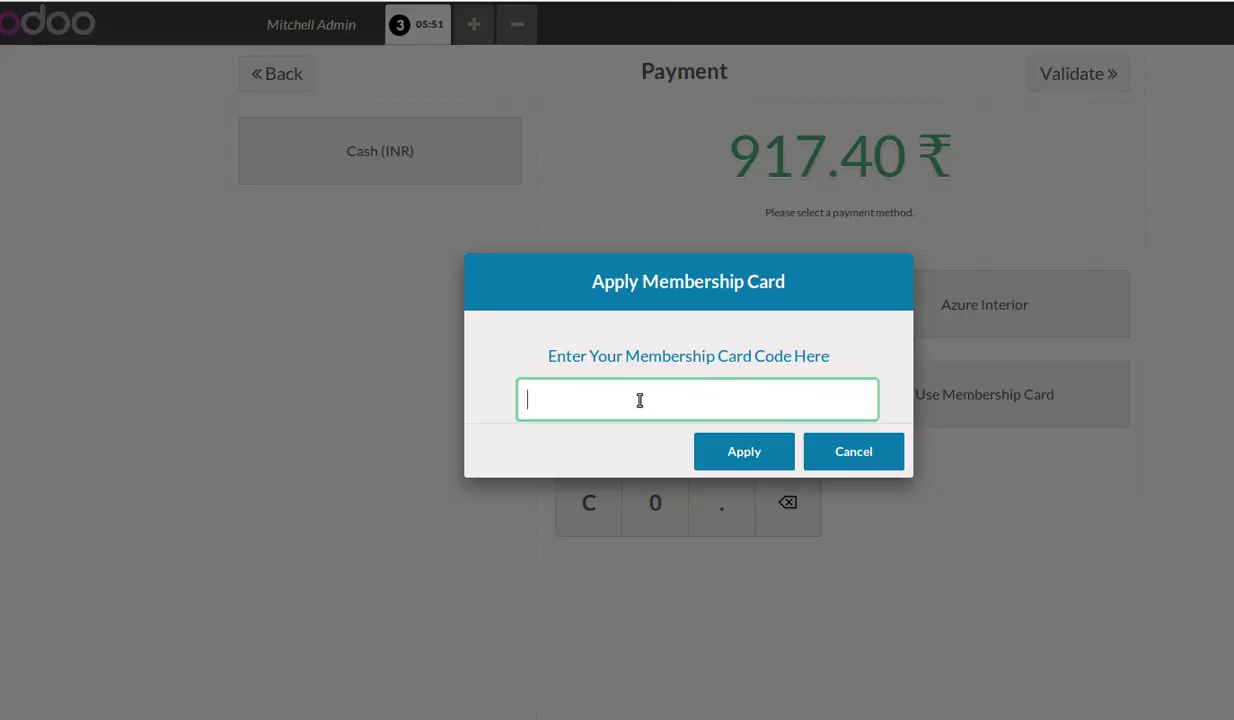
{"action": "left_click", "coordinate": [746, 452]}
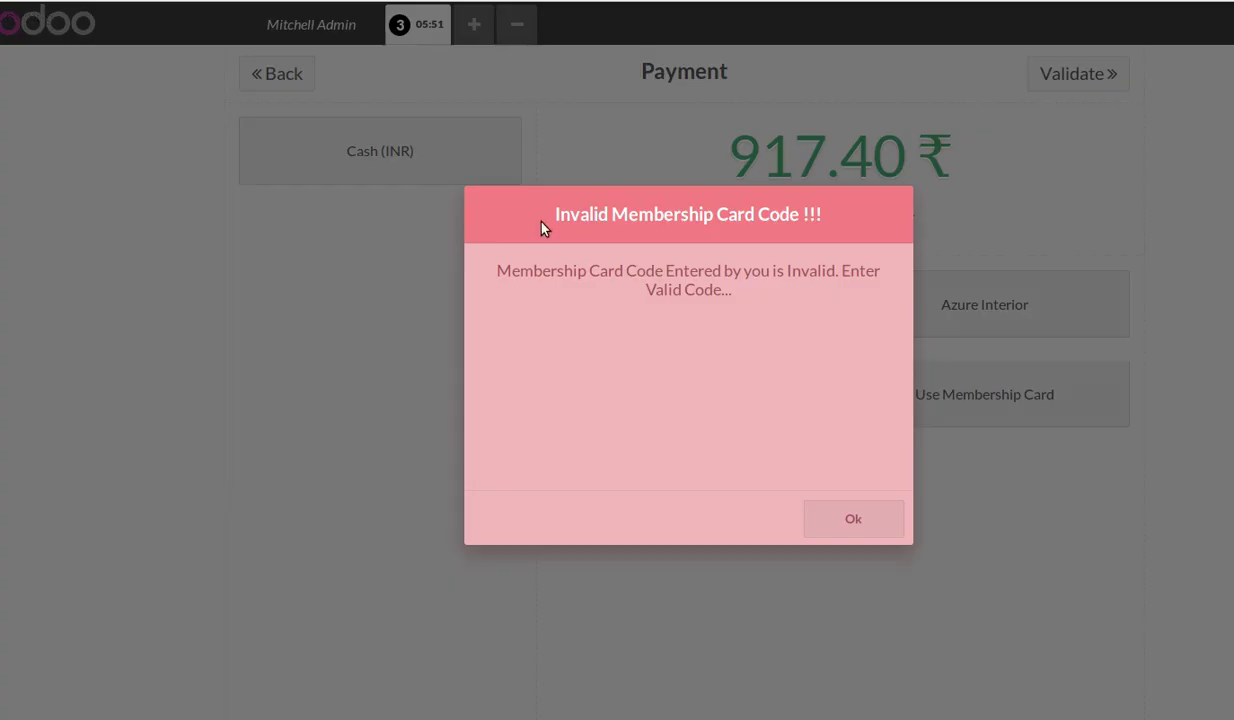
{"action": "left_click", "coordinate": [845, 520]}
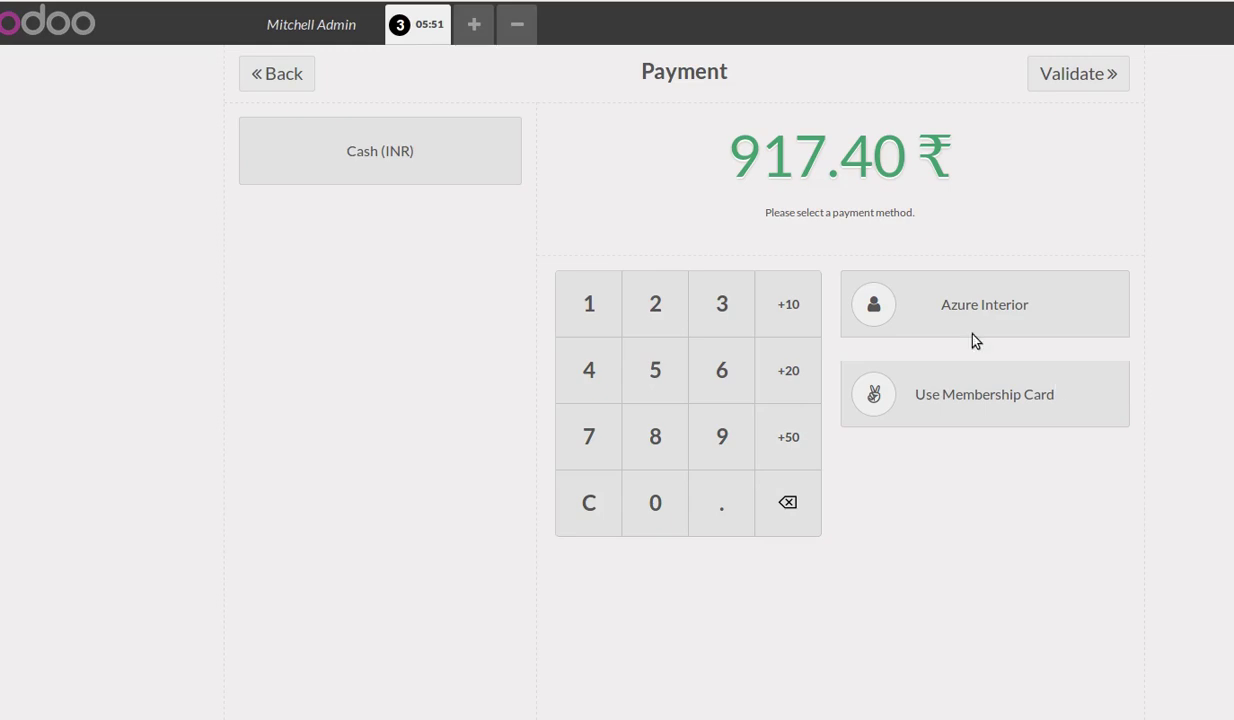
Apply the copied membership card code to the Azure Interior order.
{"action": "left_click", "coordinate": [940, 395]}
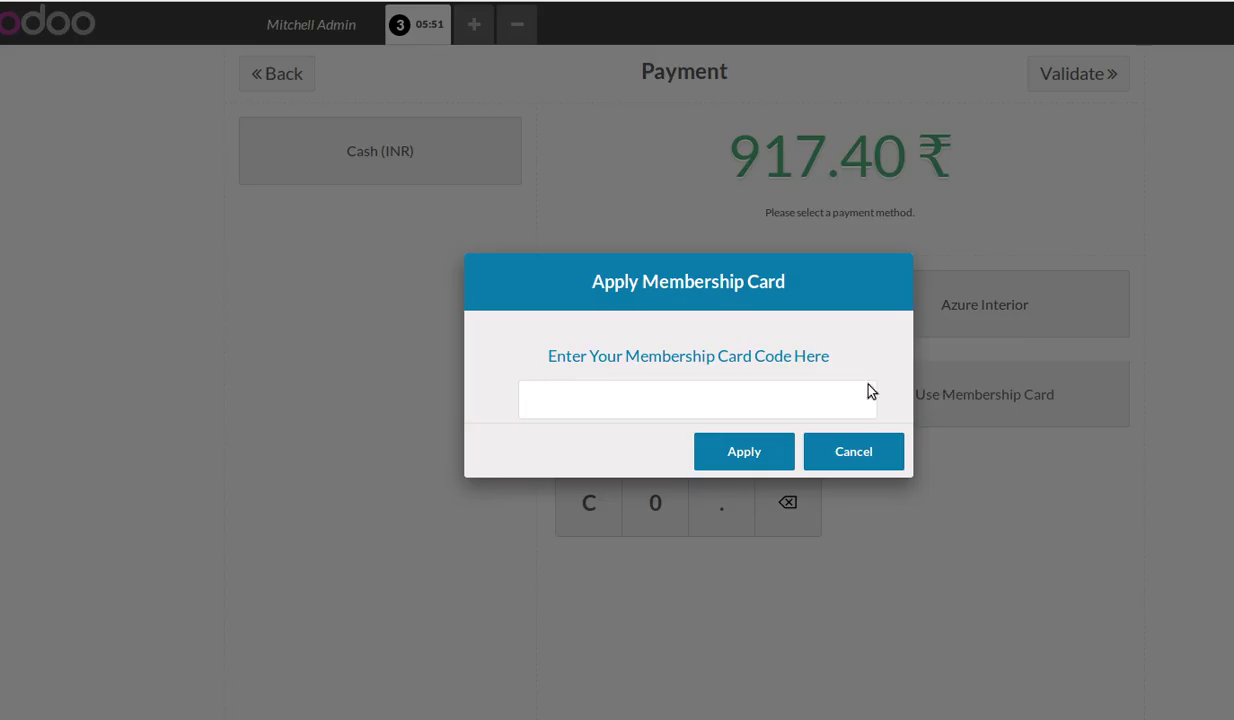
{"action": "left_click", "coordinate": [634, 391]}
{"action": "key", "text": "ctrl+v"}
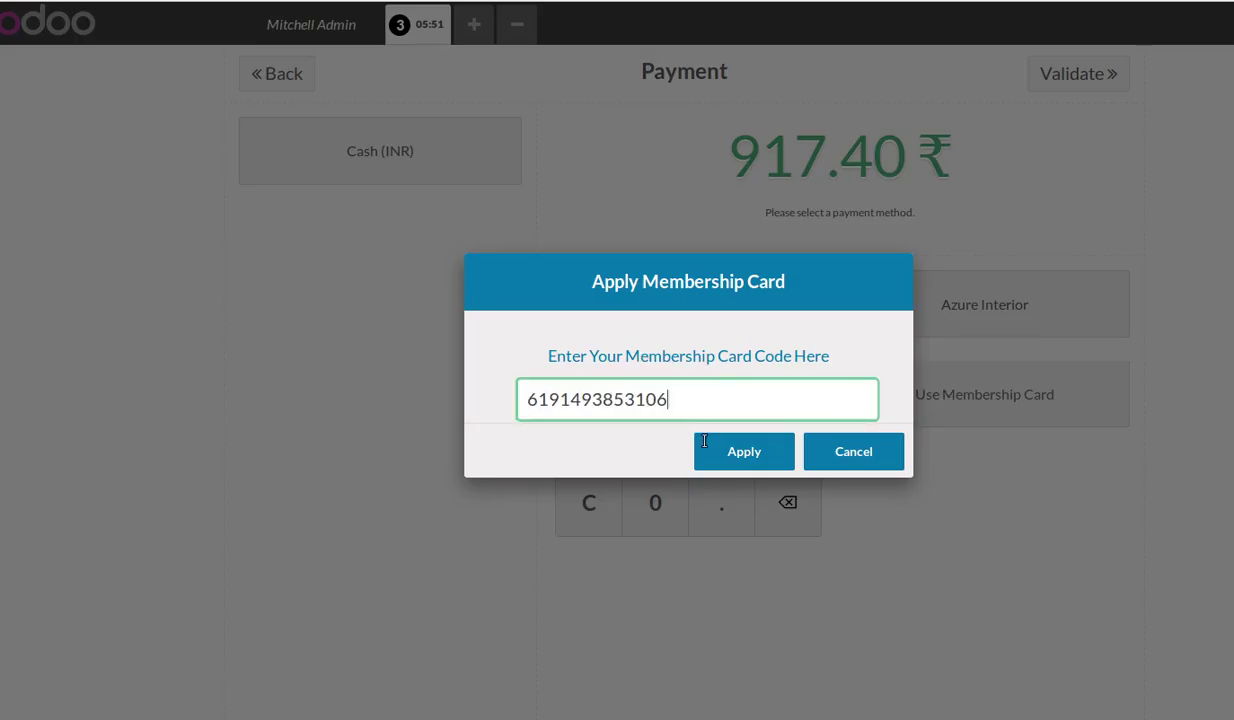
{"action": "left_click", "coordinate": [745, 453]}
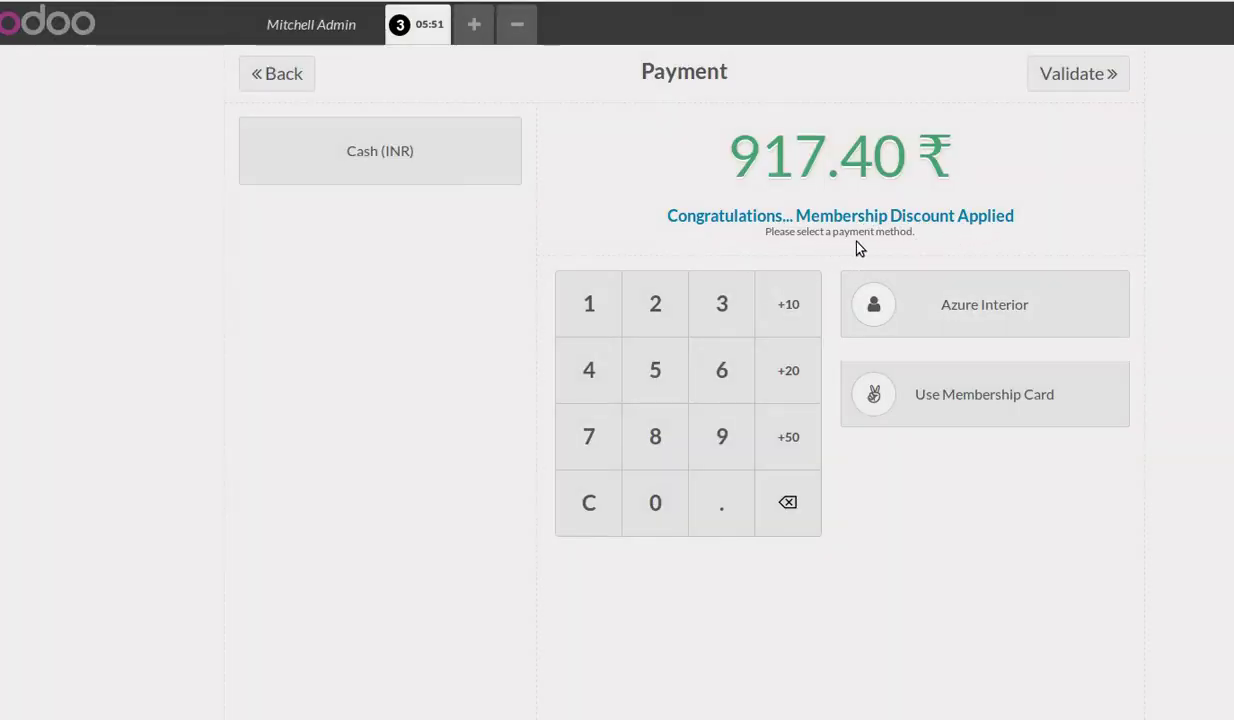
{"action": "left_click", "coordinate": [965, 325]}
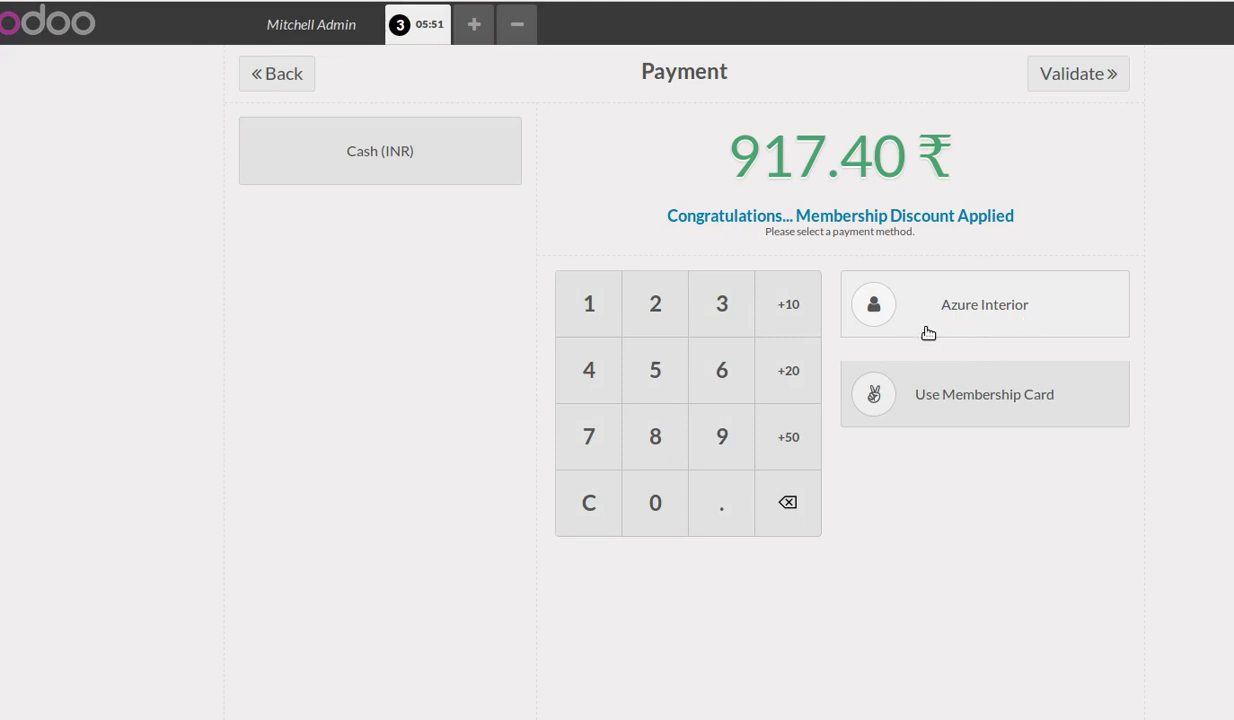
Pay the order by Cash (INR) with 826.00 tendered and validate the payment.
{"action": "left_click", "coordinate": [362, 160]}
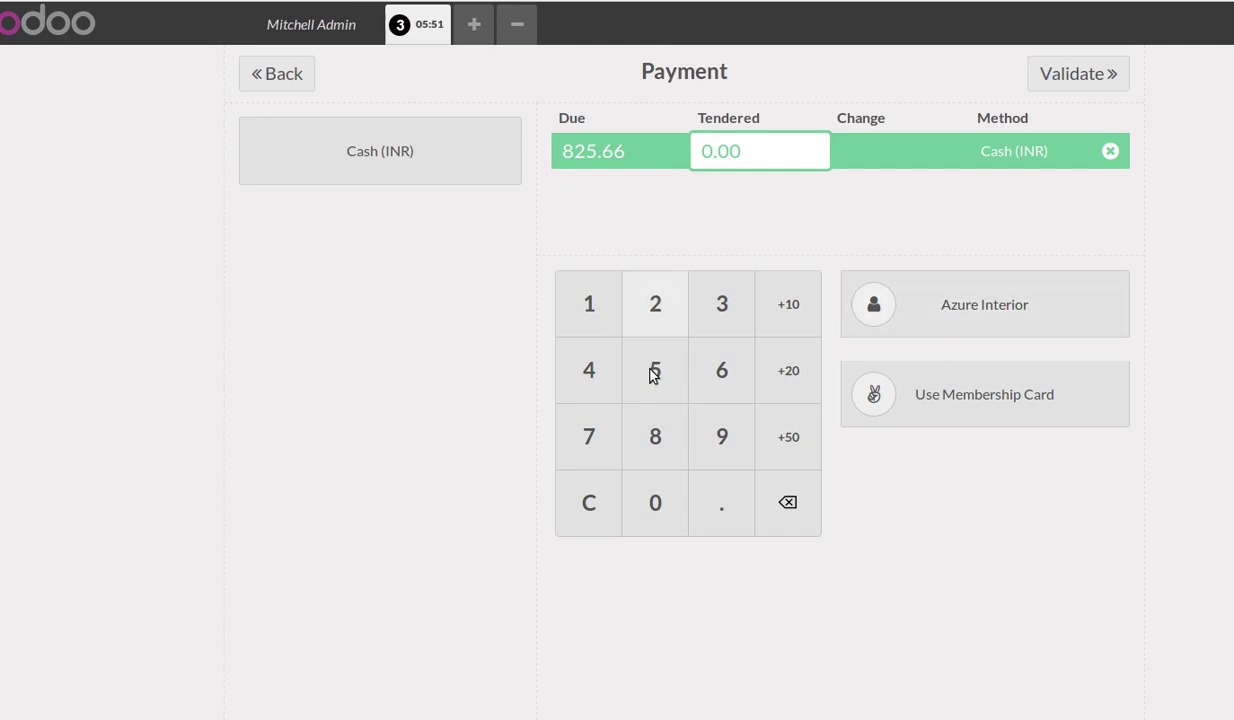
{"action": "left_click", "coordinate": [656, 442]}
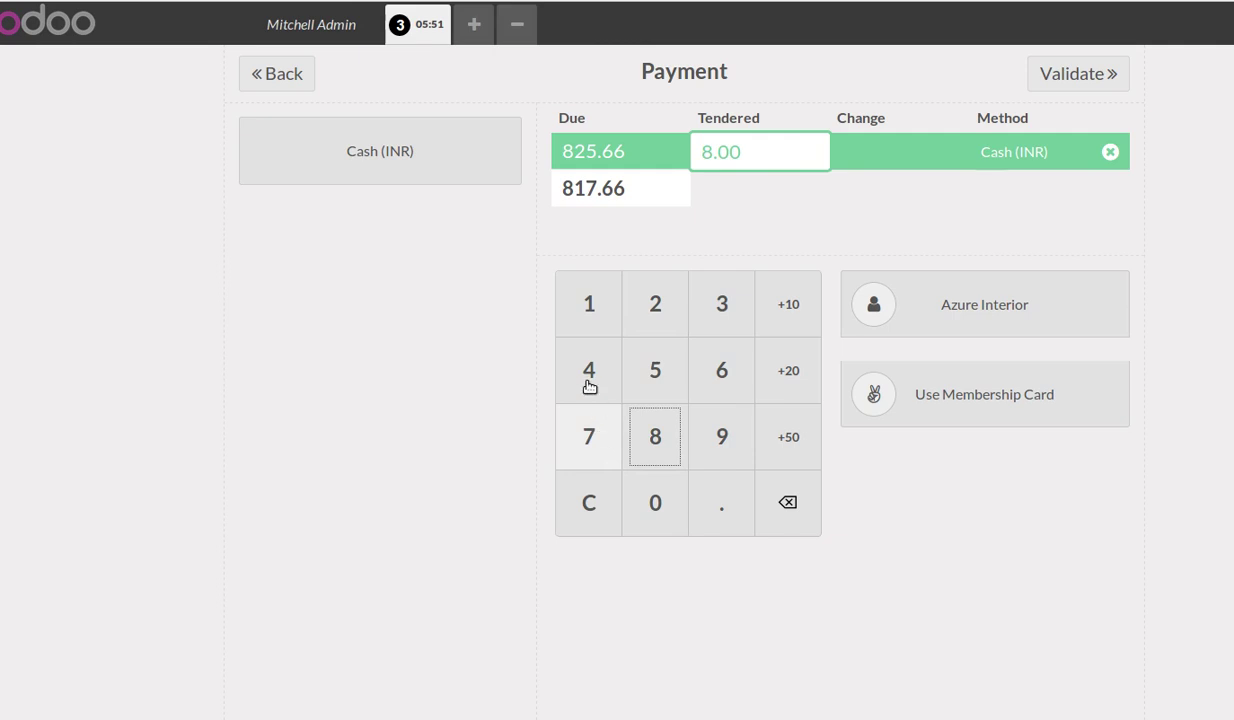
{"action": "left_click", "coordinate": [655, 320]}
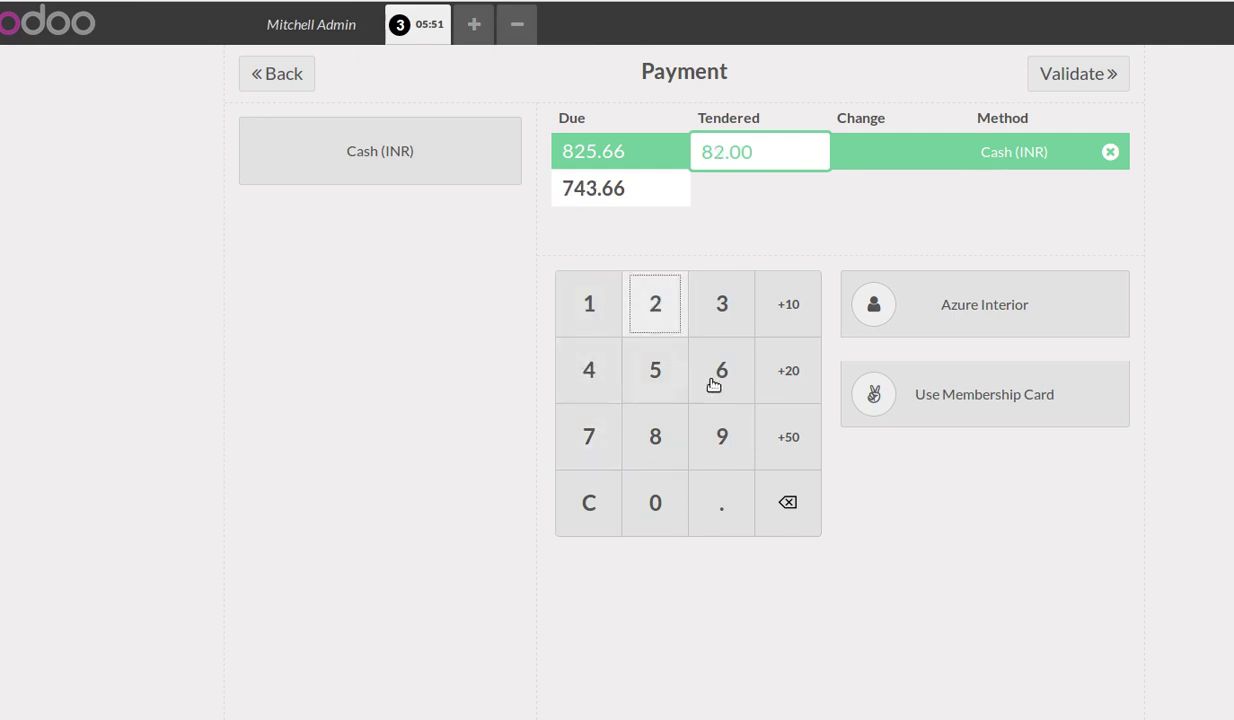
{"action": "left_click", "coordinate": [718, 380]}
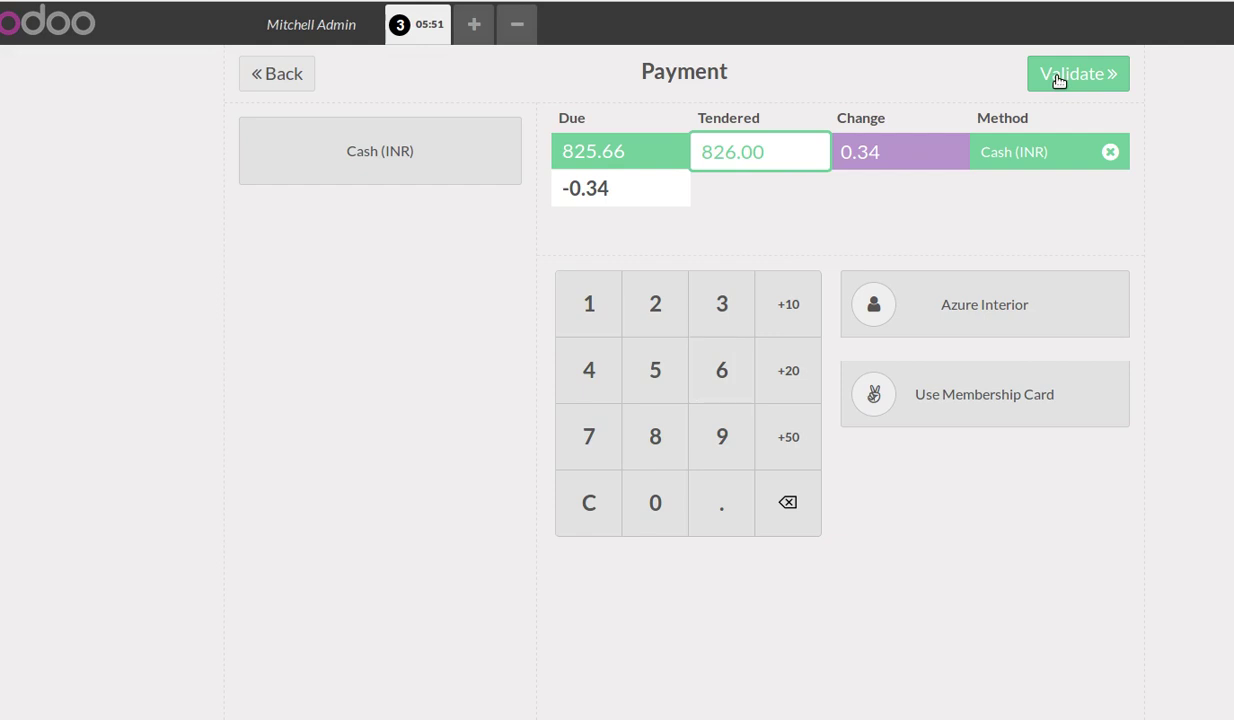
{"action": "left_click", "coordinate": [1058, 80]}
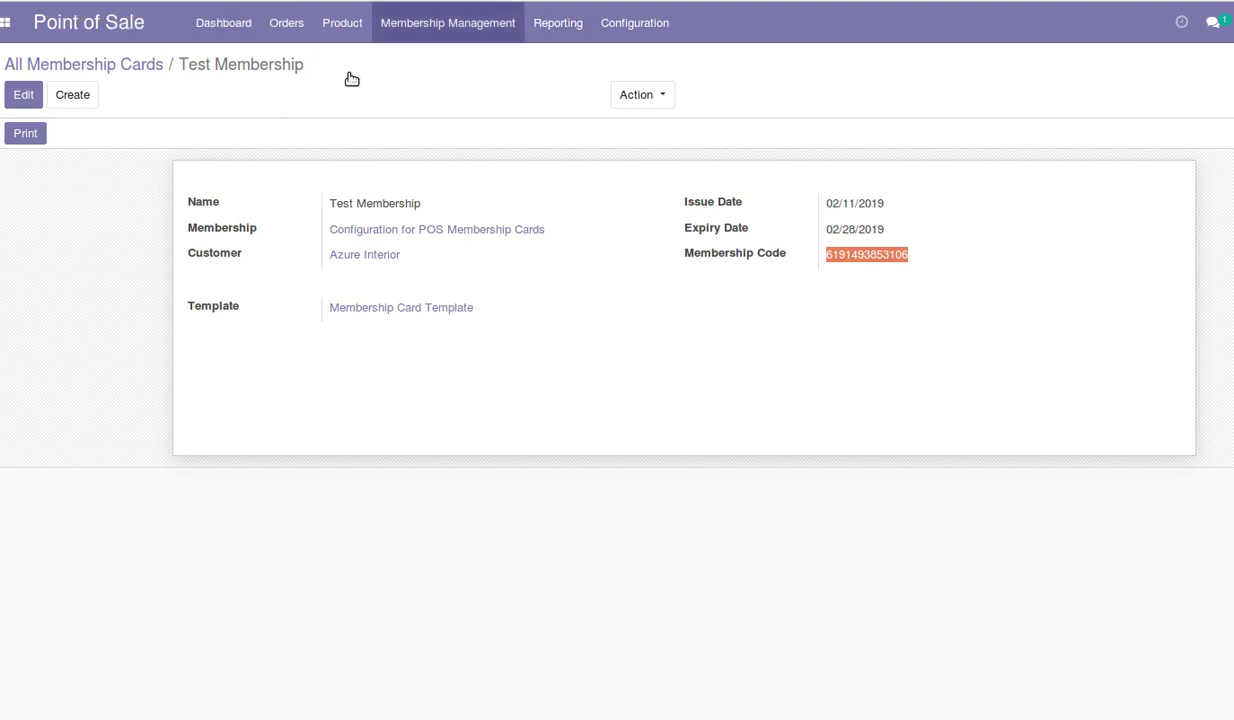
Print the Top Clients Membership Cards report from 02/11/2019 to 02/28/2019 with the number of top clients set to 1.
{"action": "left_click", "coordinate": [558, 24]}
{"action": "left_click", "coordinate": [591, 110]}
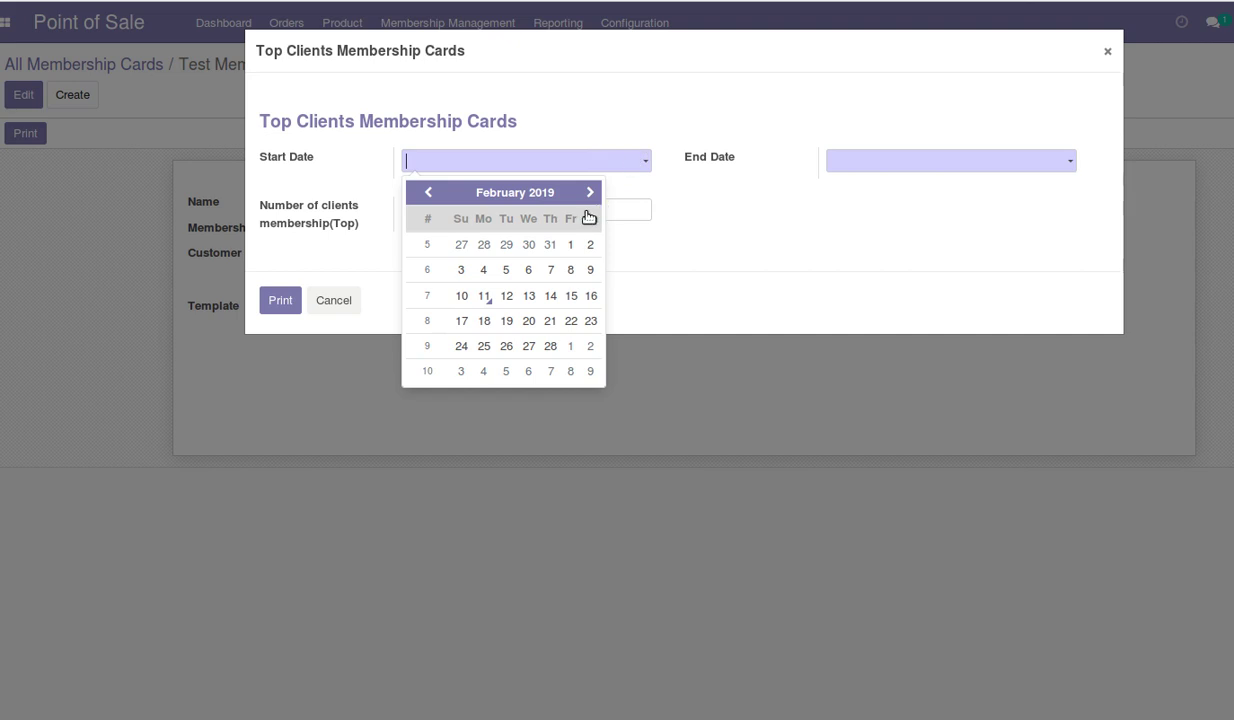
{"action": "left_click", "coordinate": [841, 170]}
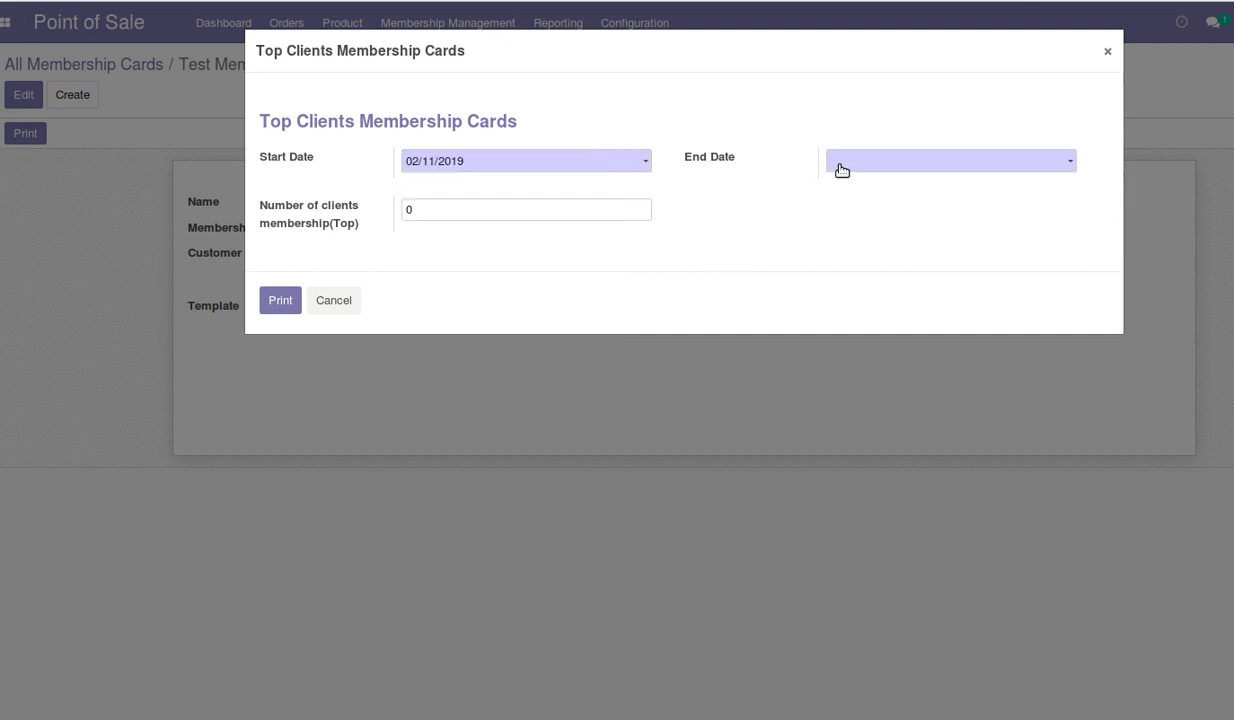
{"action": "left_click", "coordinate": [841, 170]}
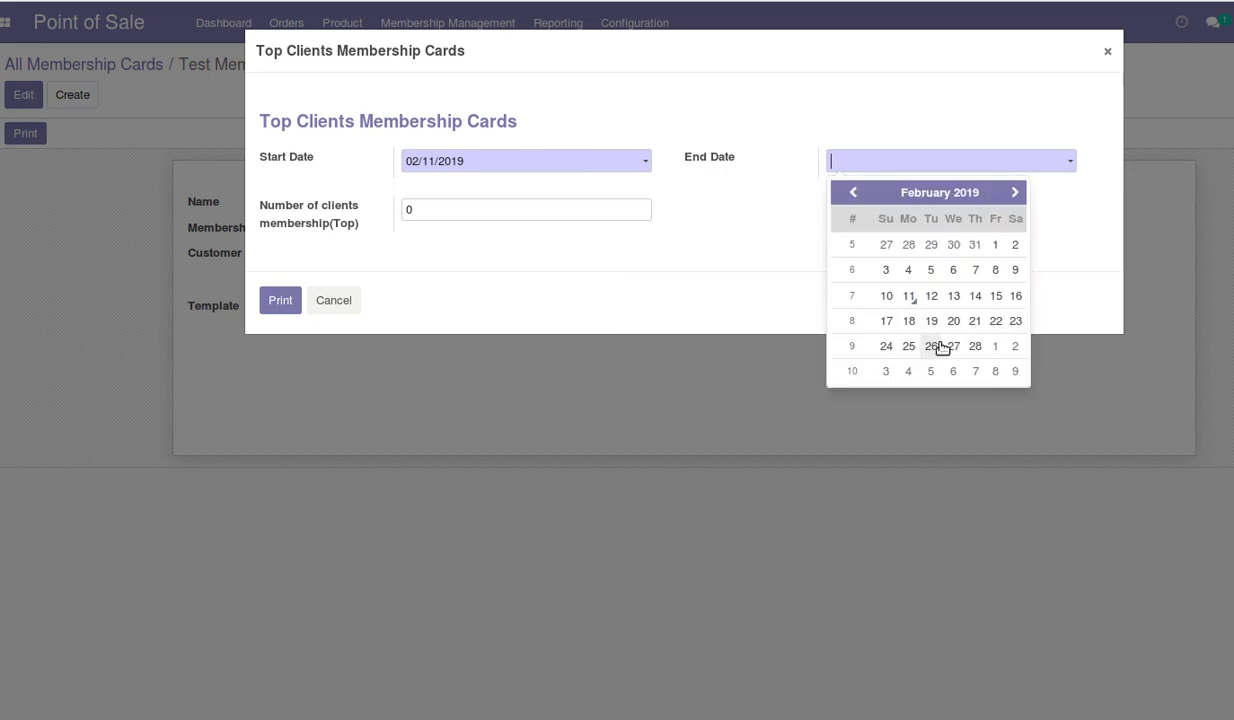
{"action": "left_click", "coordinate": [749, 279]}
{"action": "double_click", "coordinate": [445, 207]}
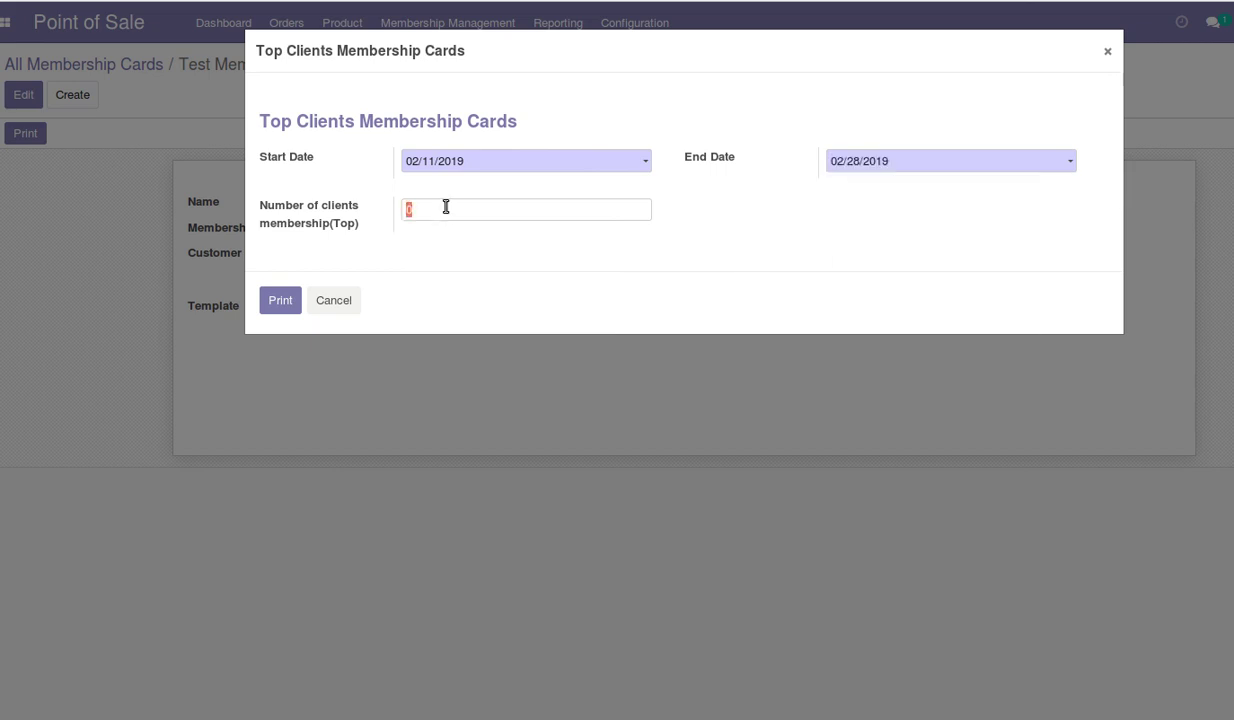
{"action": "type", "text": "1"}
{"action": "left_click", "coordinate": [282, 303]}
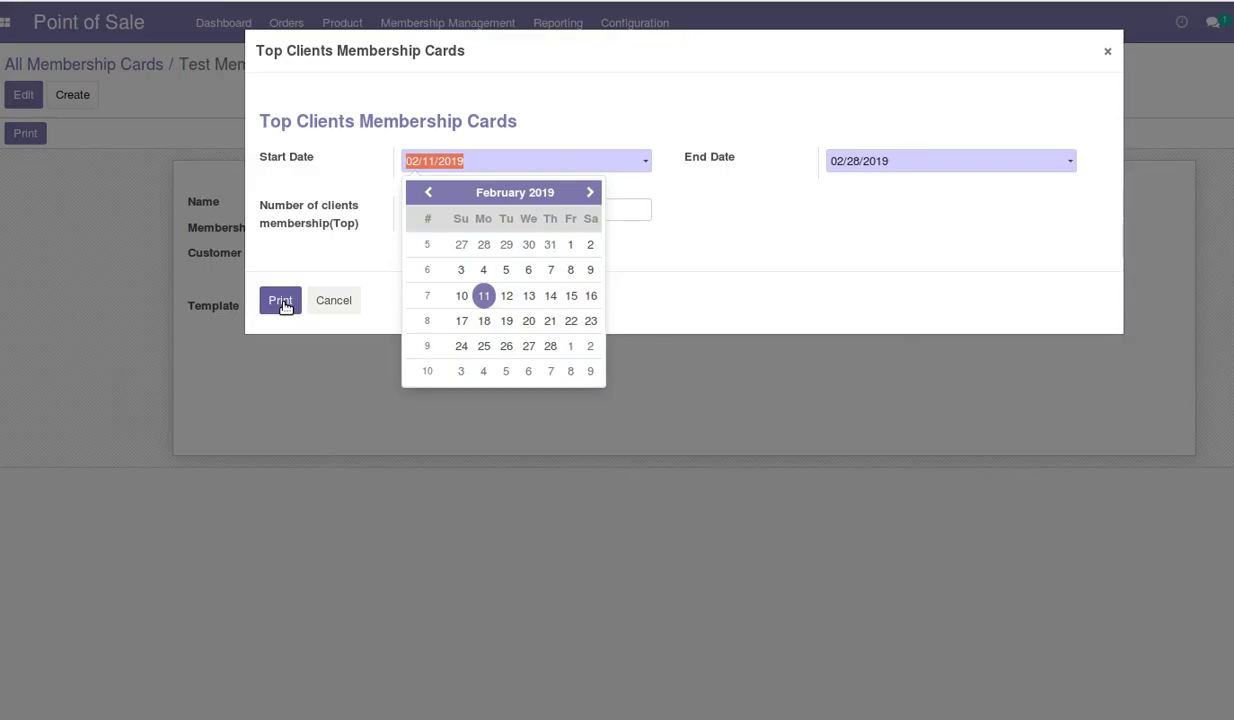
Examine Top Clients Membership Card.pdf in Document Viewer and dismiss the report form.
{"action": "left_click", "coordinate": [527, 348]}
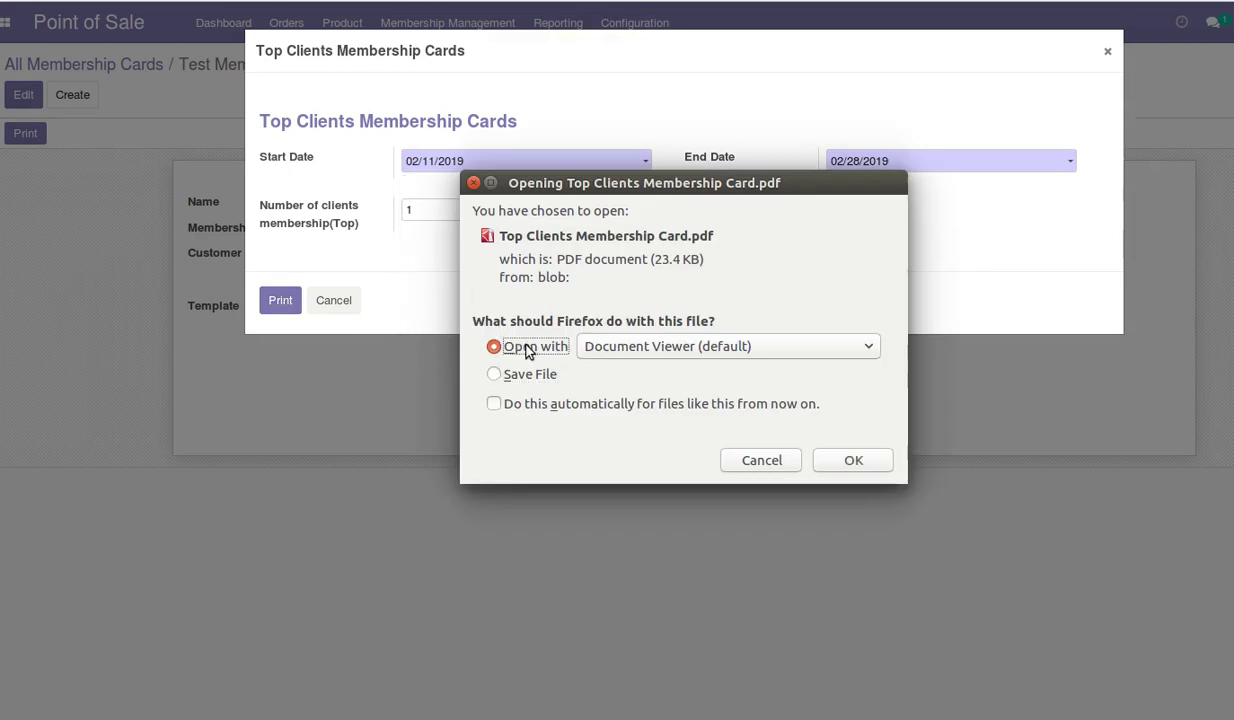
{"action": "left_click", "coordinate": [862, 463]}
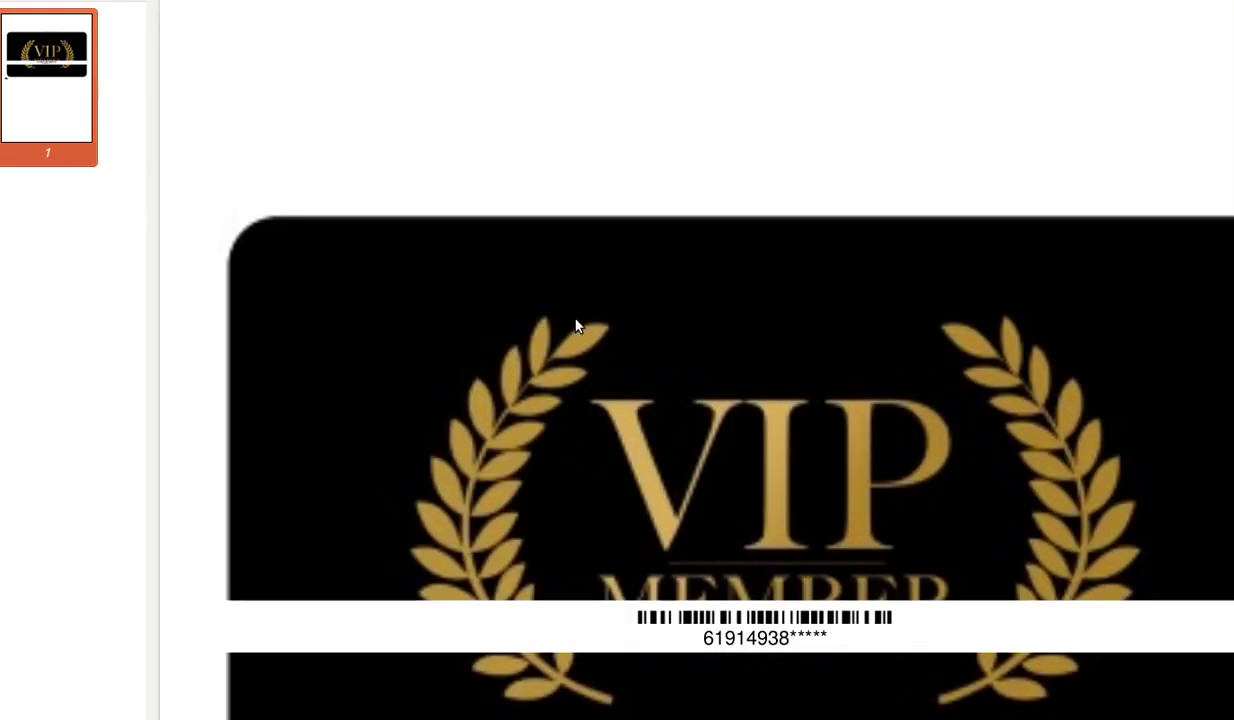
{"action": "scroll", "coordinate": [576, 326], "scroll_direction": "down", "scroll_amount": 5}
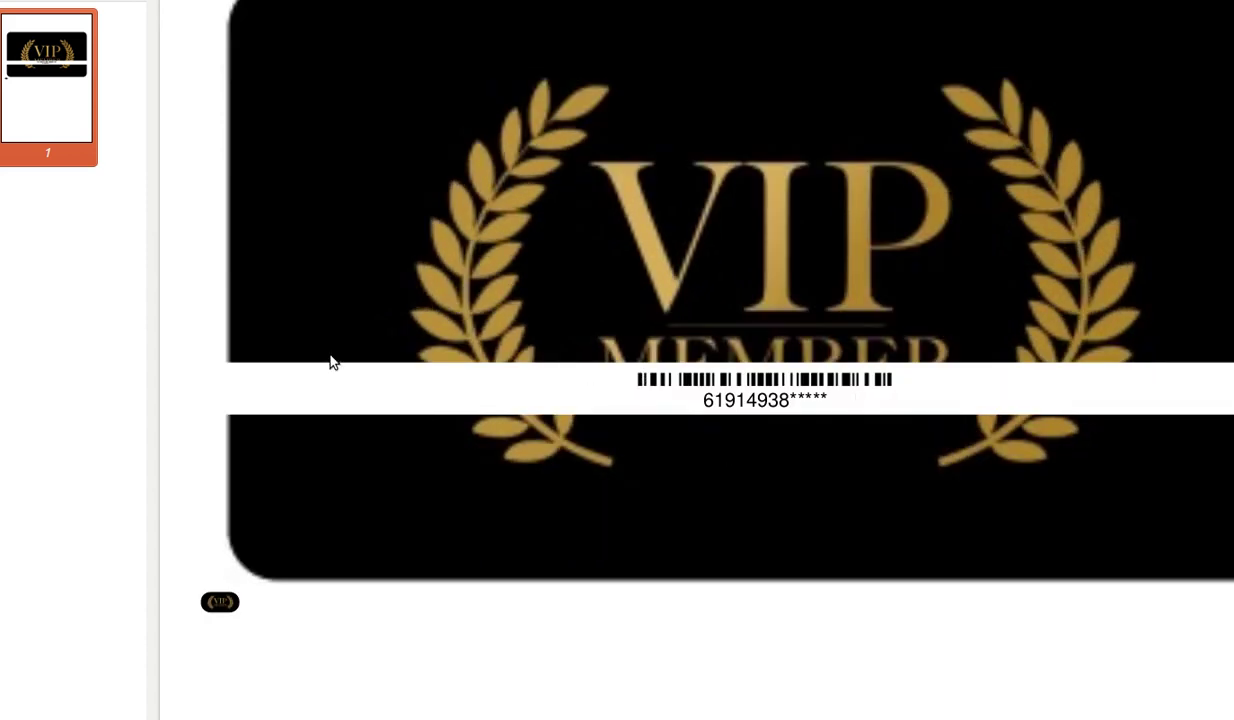
{"action": "scroll", "coordinate": [592, 235], "scroll_direction": "down", "scroll_amount": 6}
{"action": "scroll", "coordinate": [595, 265], "scroll_direction": "up", "scroll_amount": 6}
{"action": "scroll", "coordinate": [600, 272], "scroll_direction": "up", "scroll_amount": 2}
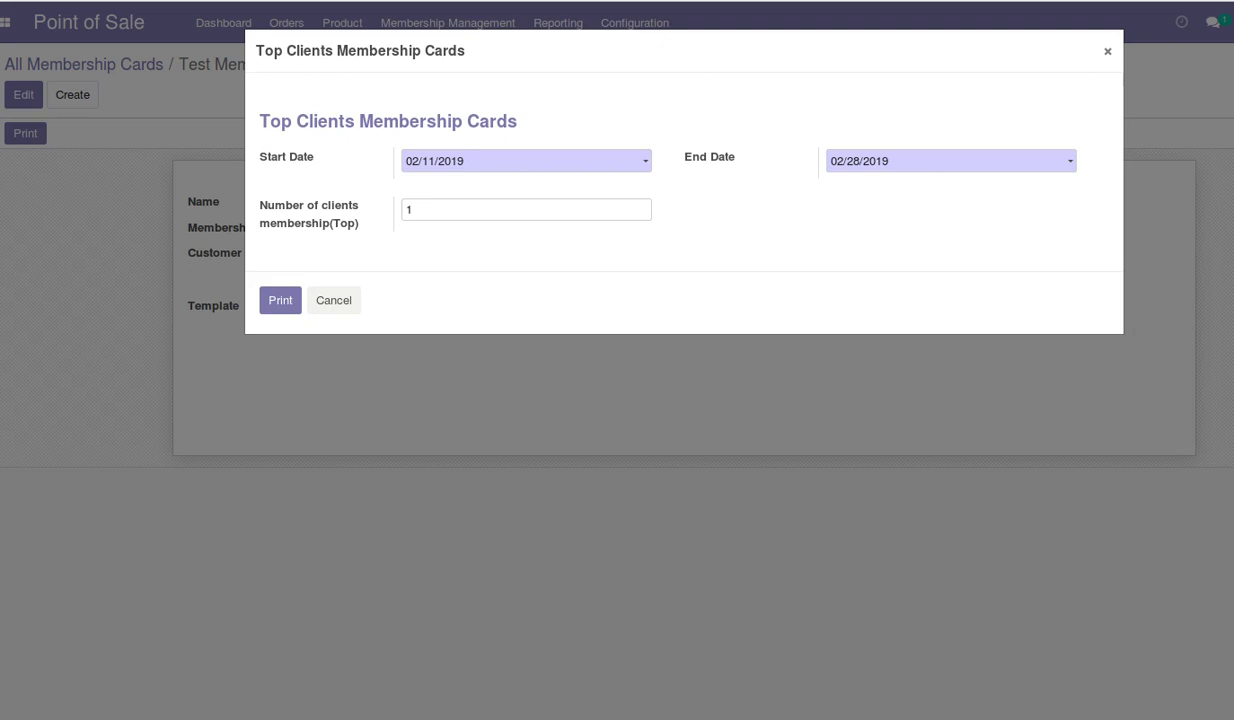
{"action": "left_click", "coordinate": [334, 301]}
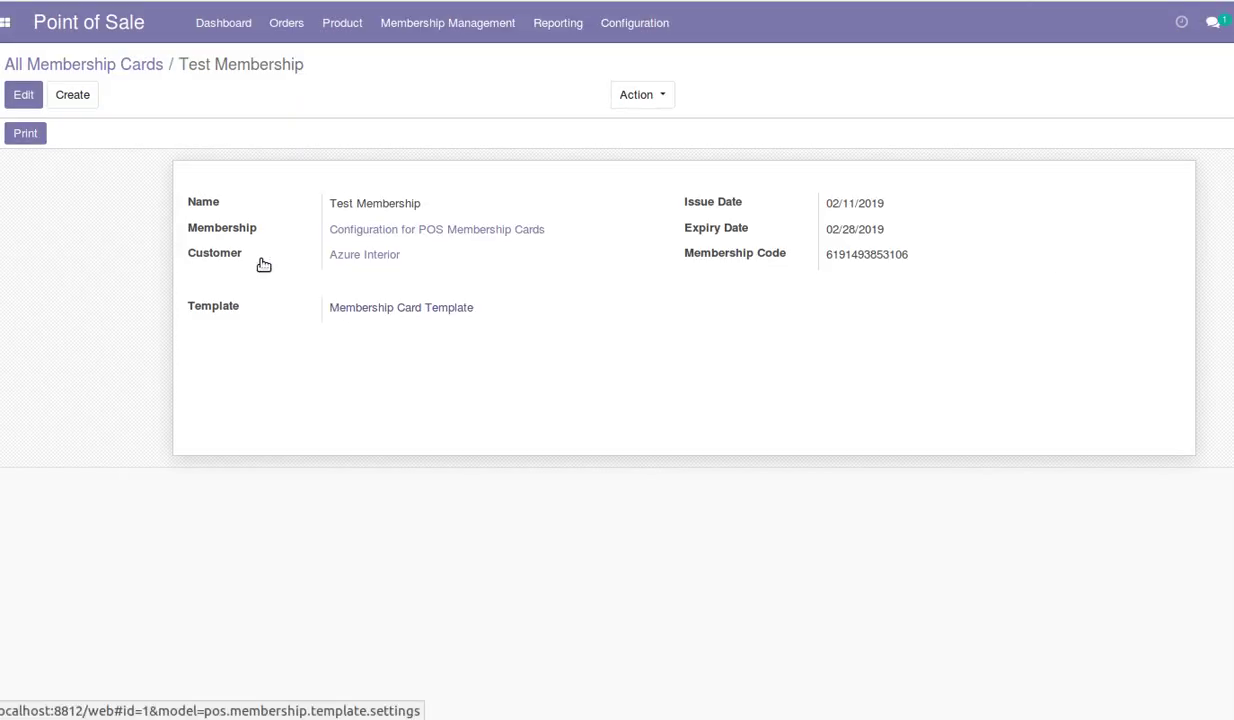
Open the Test Membership record from the list of all membership cards and print it, opening Membership Card.pdf with Document Viewer.
{"action": "left_click", "coordinate": [428, 26]}
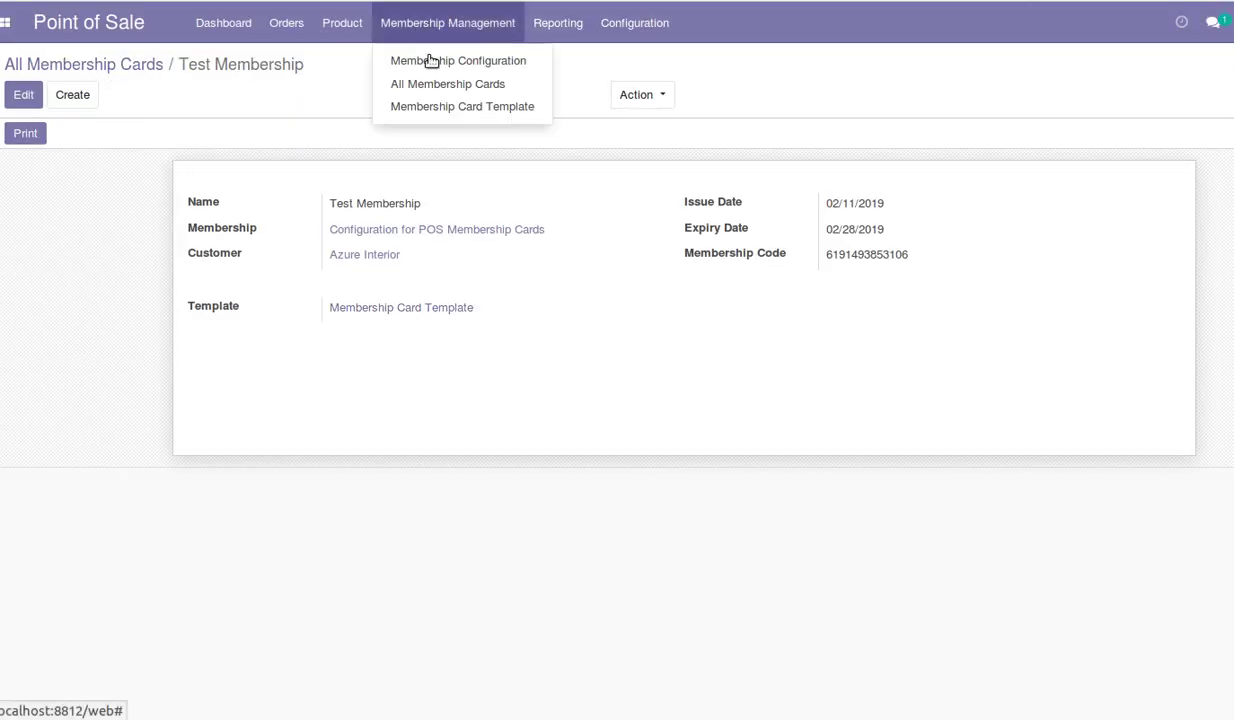
{"action": "left_click", "coordinate": [455, 86]}
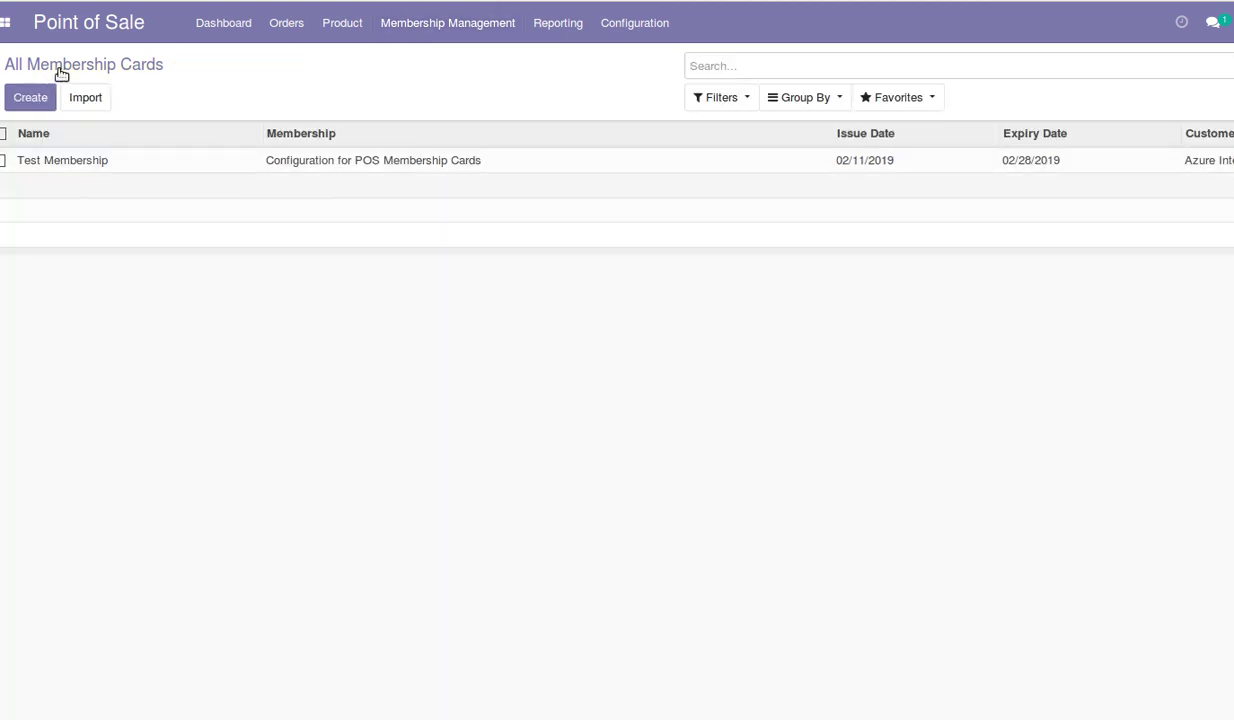
{"action": "left_click", "coordinate": [66, 165]}
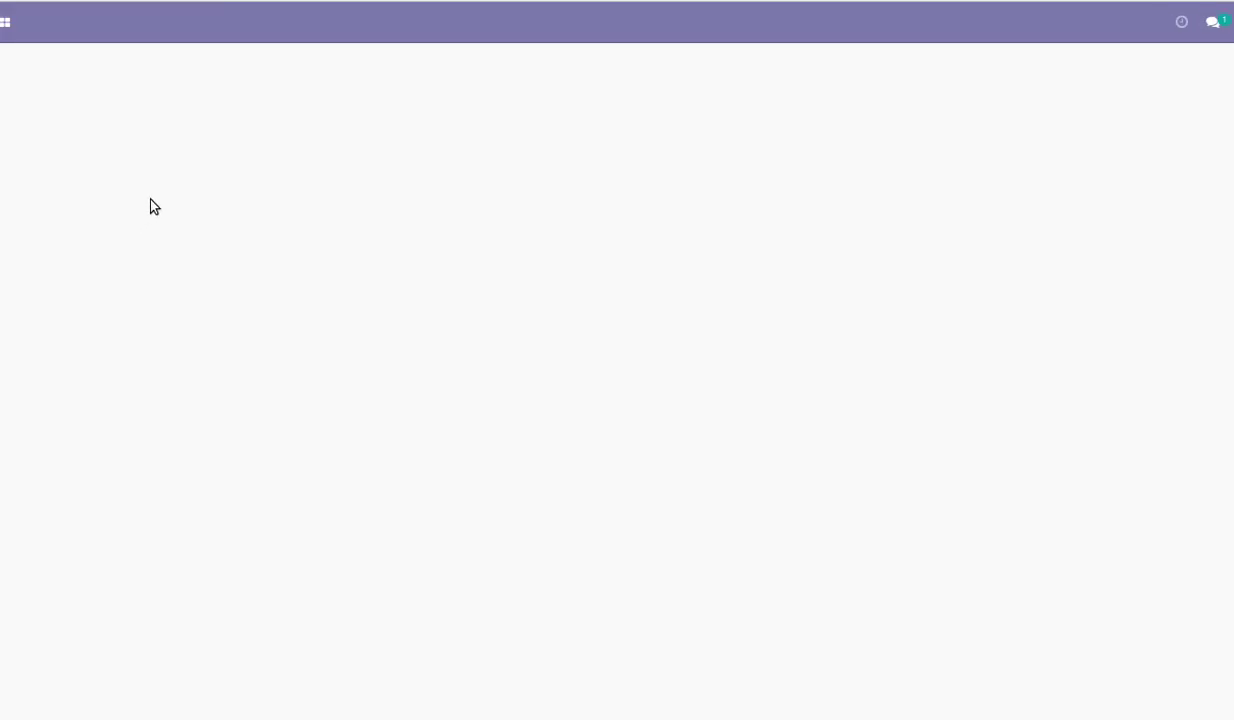
{"action": "left_click", "coordinate": [27, 135]}
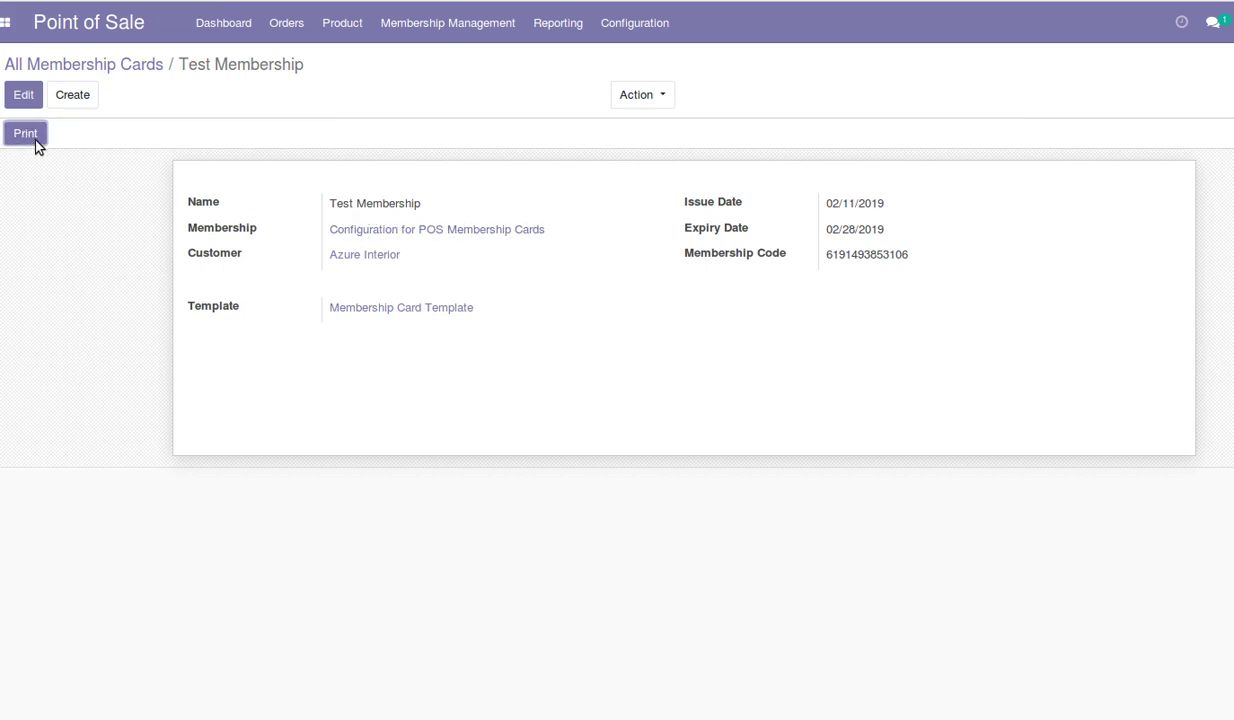
{"action": "left_click", "coordinate": [29, 136]}
{"action": "left_click", "coordinate": [494, 348]}
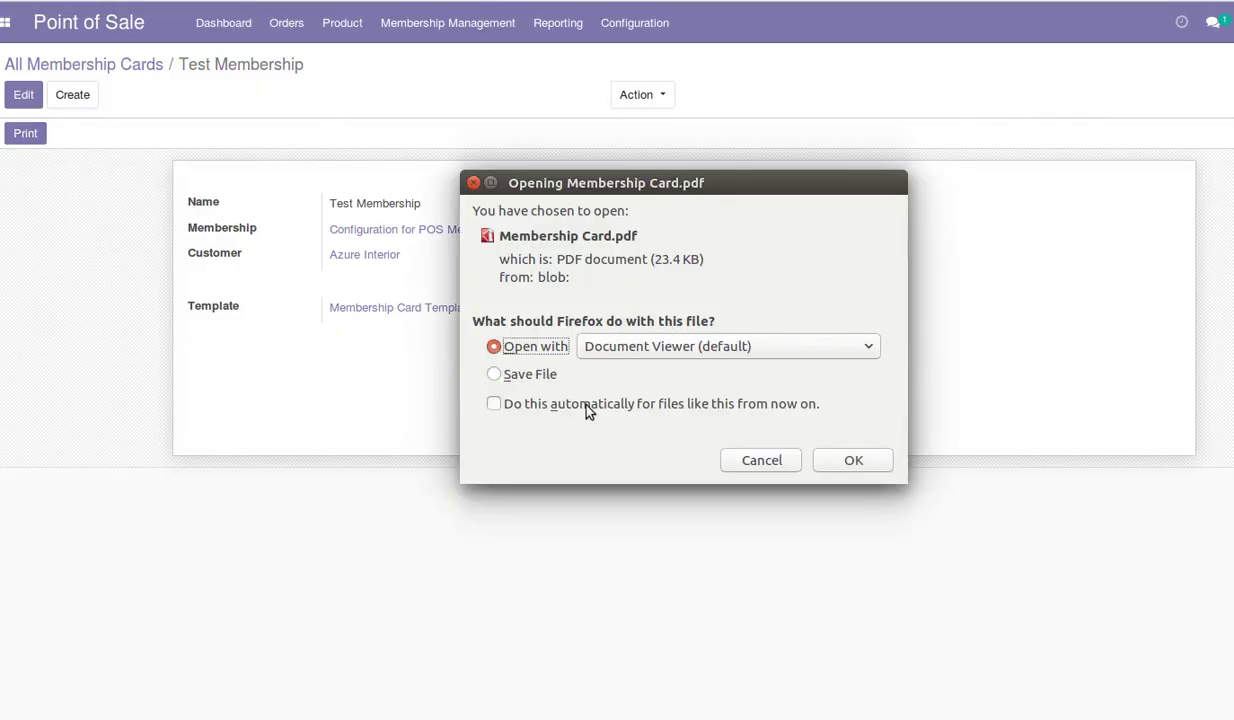
{"action": "left_click", "coordinate": [838, 463]}
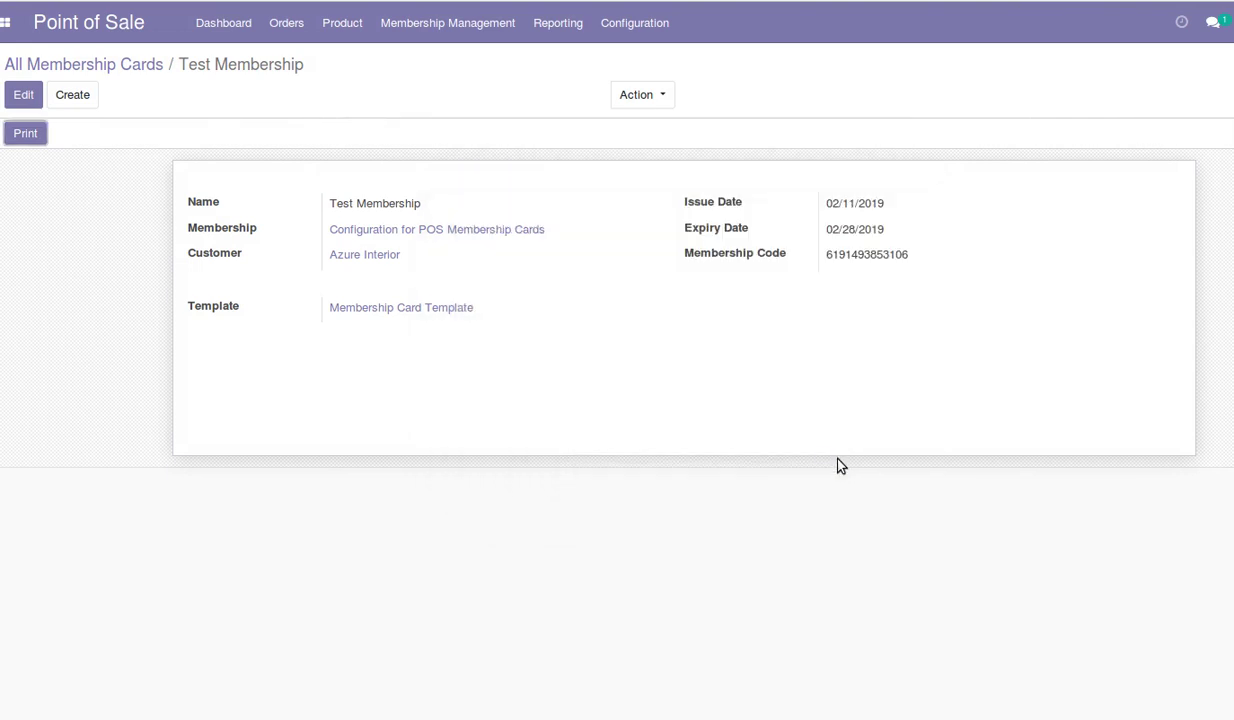